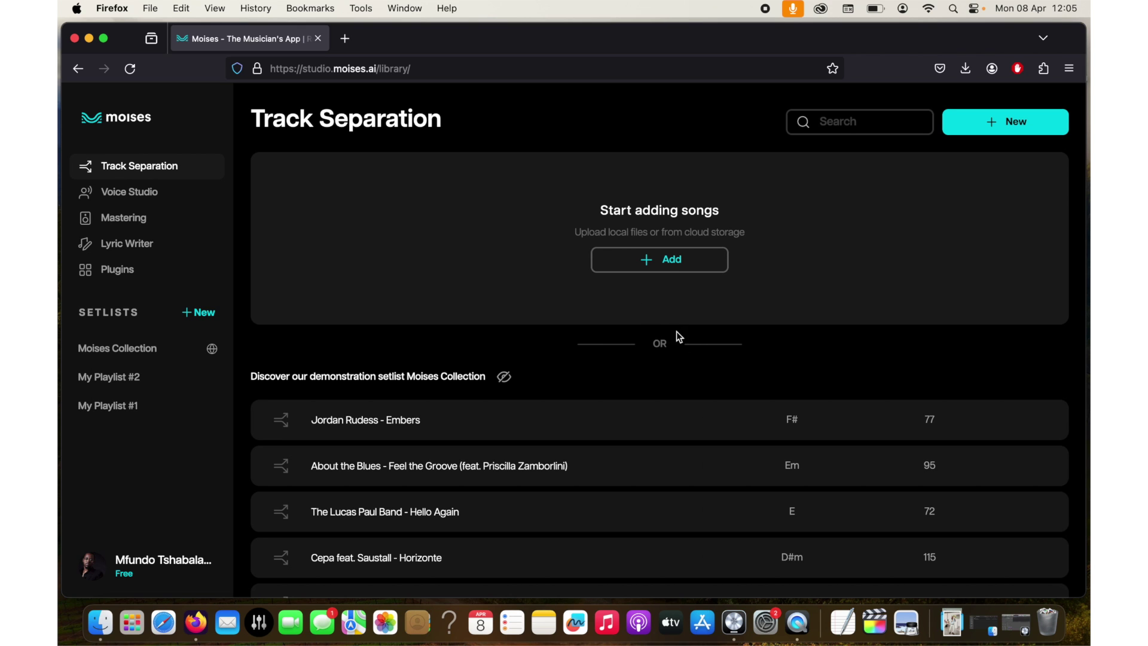
Step: Drop Feel_Good.mp3 from the Mix-Alright-Ver folder into the Moises upload area
click(667, 268)
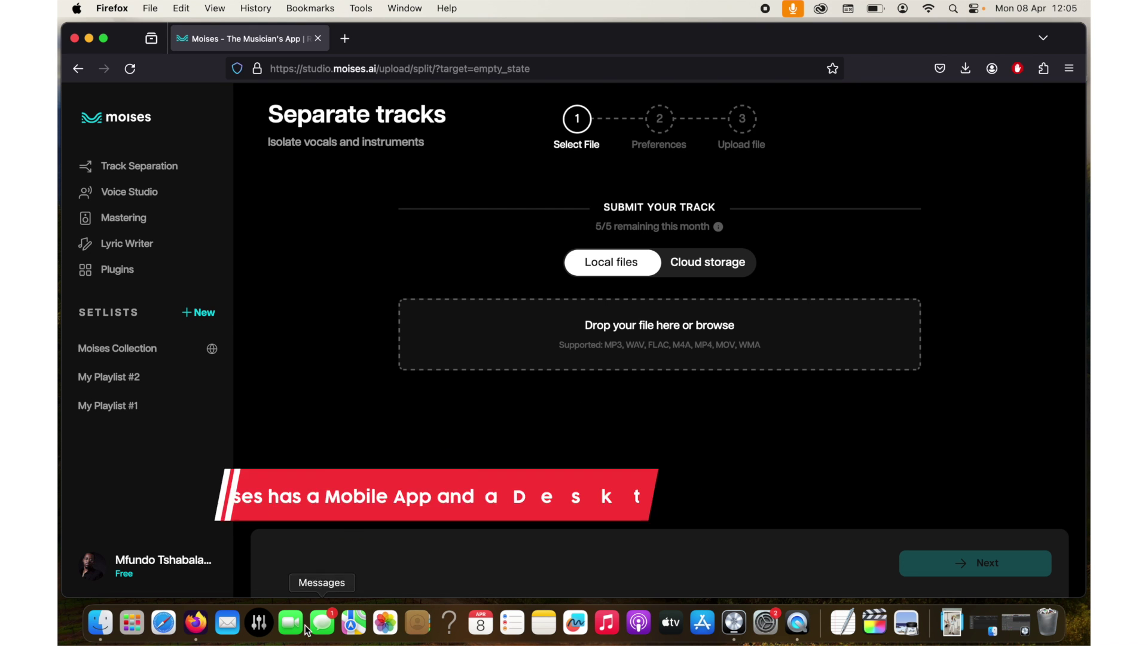
click(101, 622)
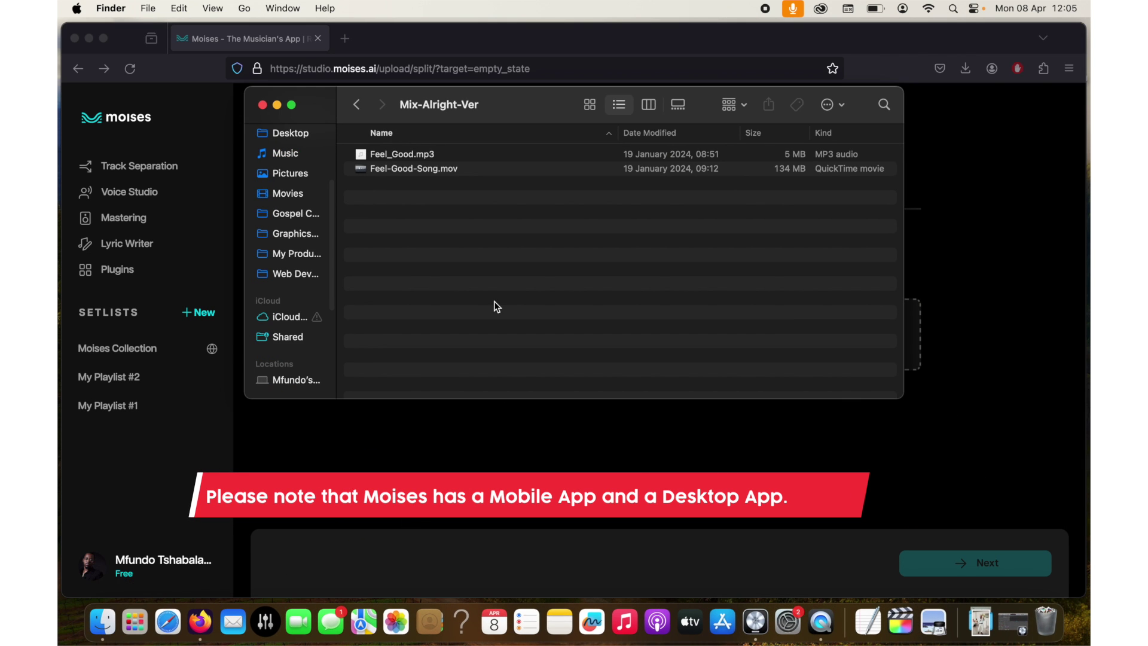
drag(473, 107, 688, 354)
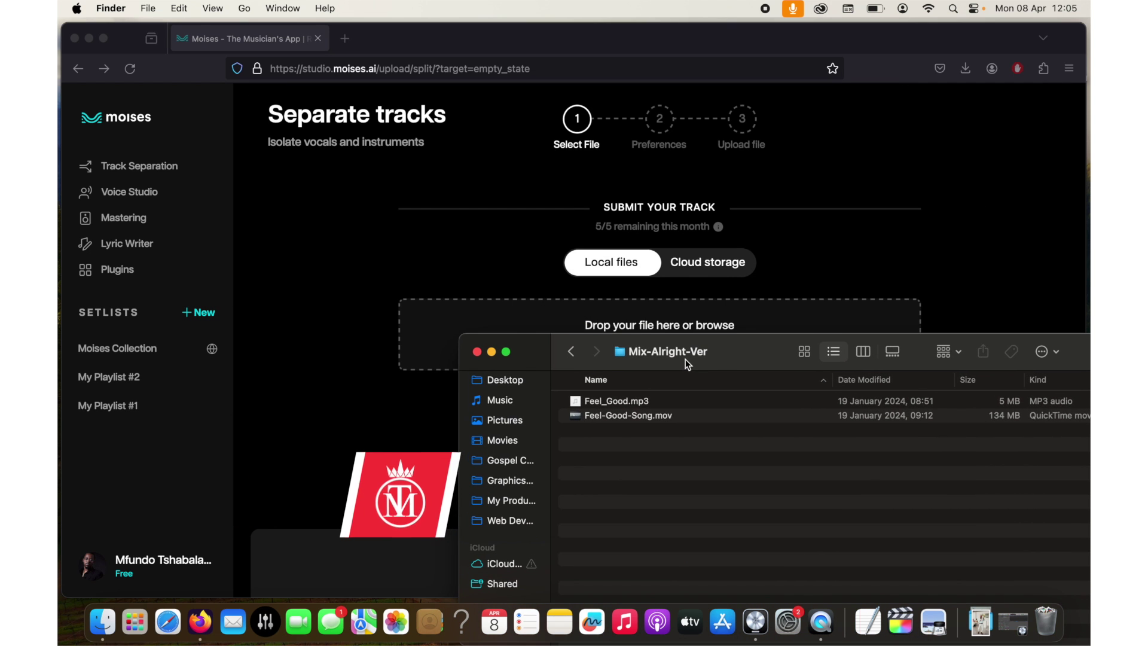
drag(611, 407, 457, 319)
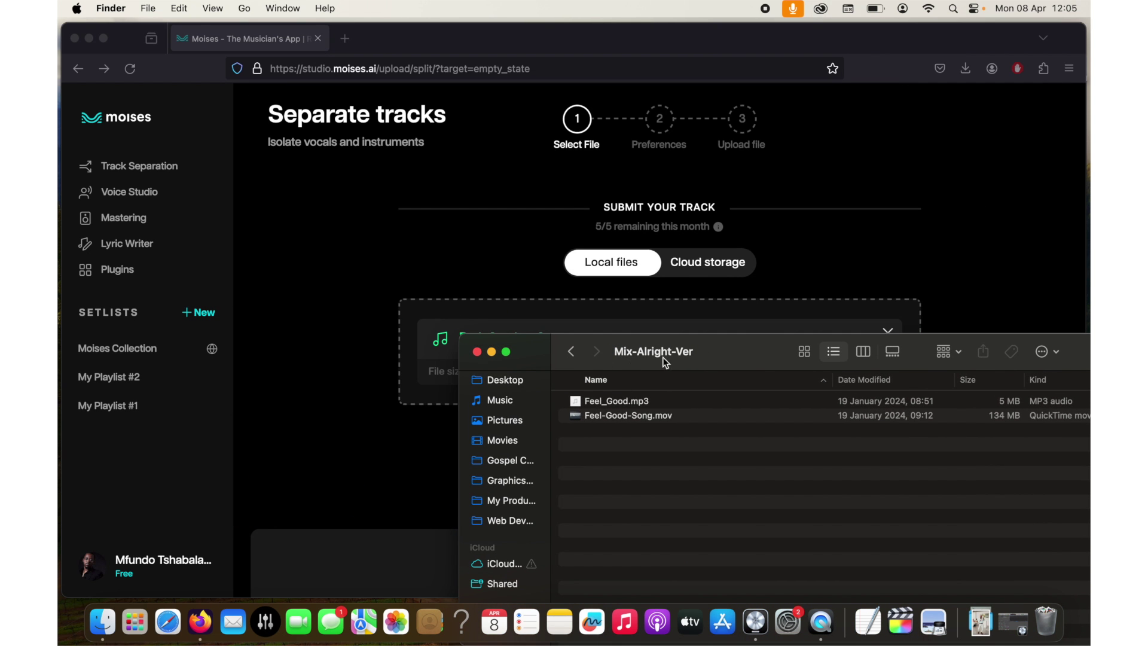
click(491, 351)
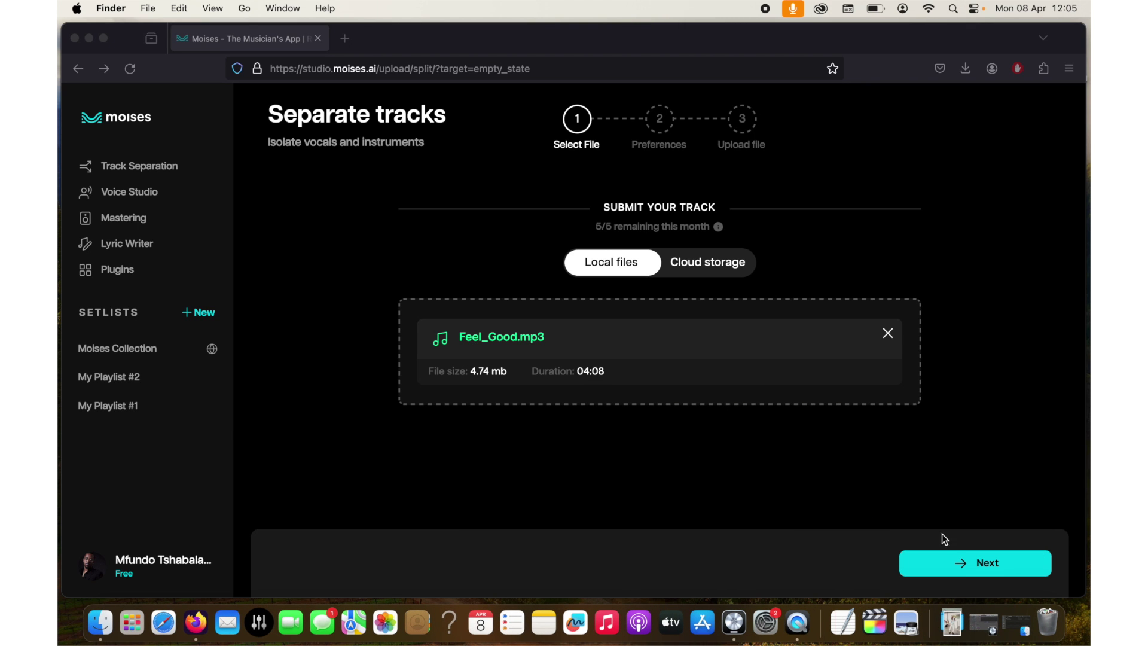
click(953, 555)
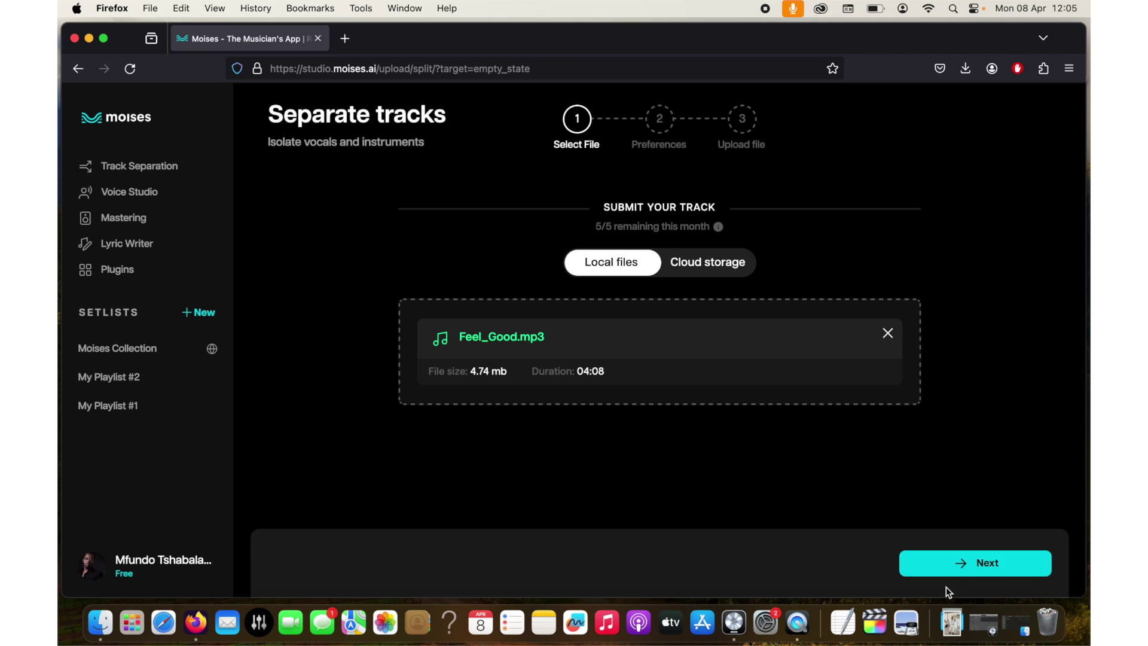
Step: Submit Feel_Good for Vocals, Drums, Bass, Other separation and let it upload
click(943, 561)
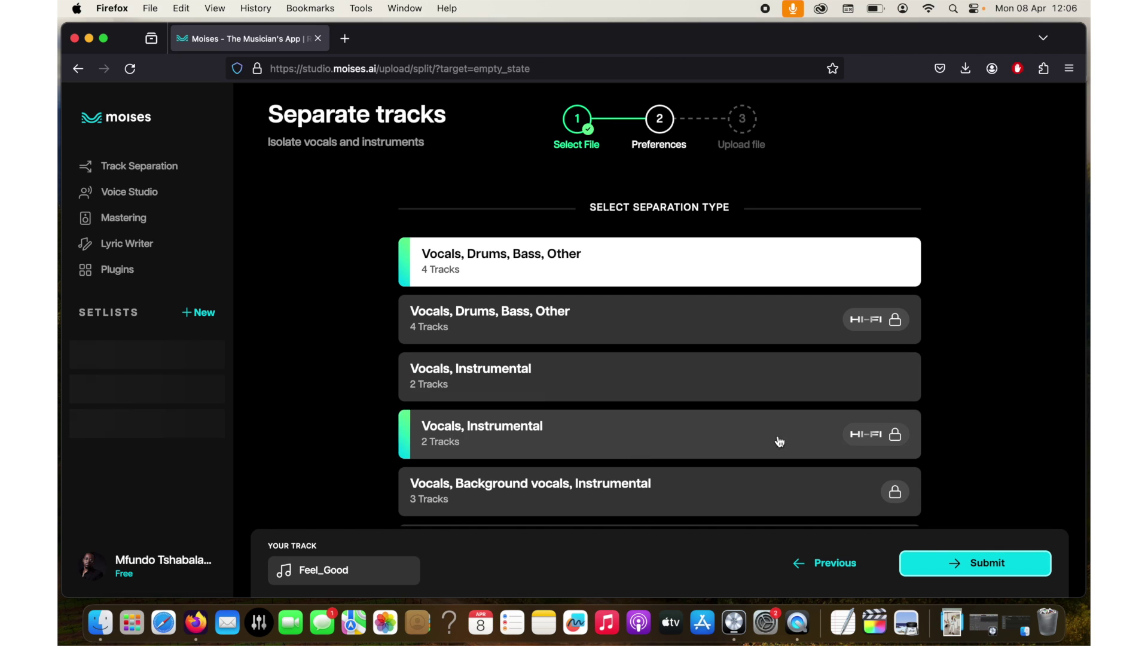
click(974, 567)
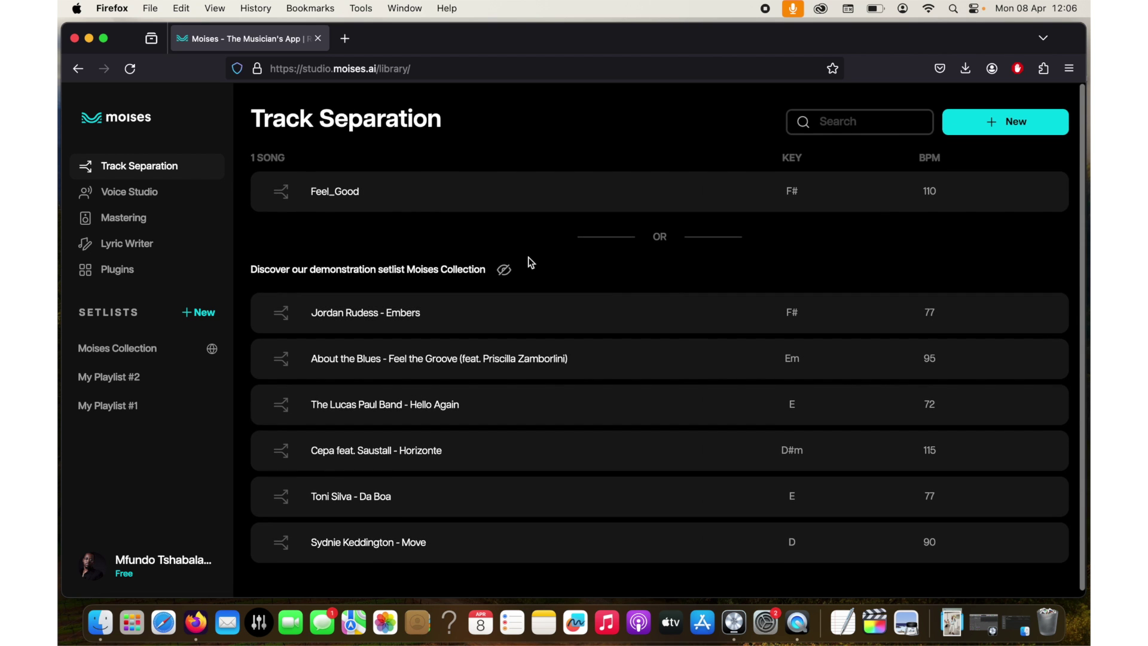
Step: Open the separated Feel_Good song and play it from around 0:37
click(334, 192)
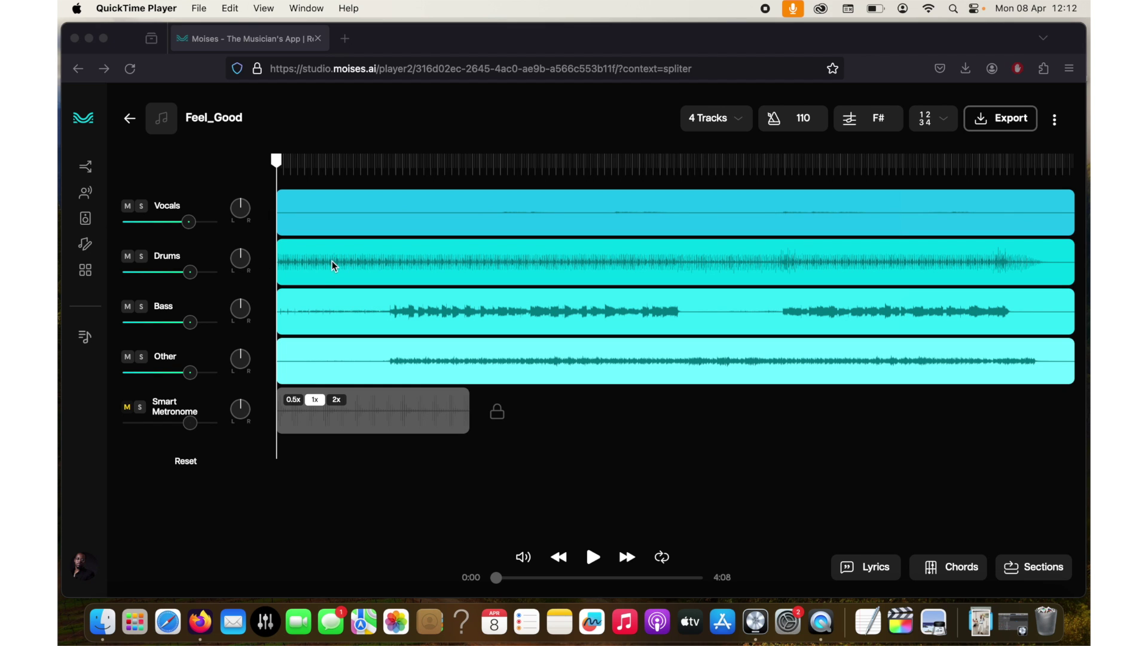
click(247, 480)
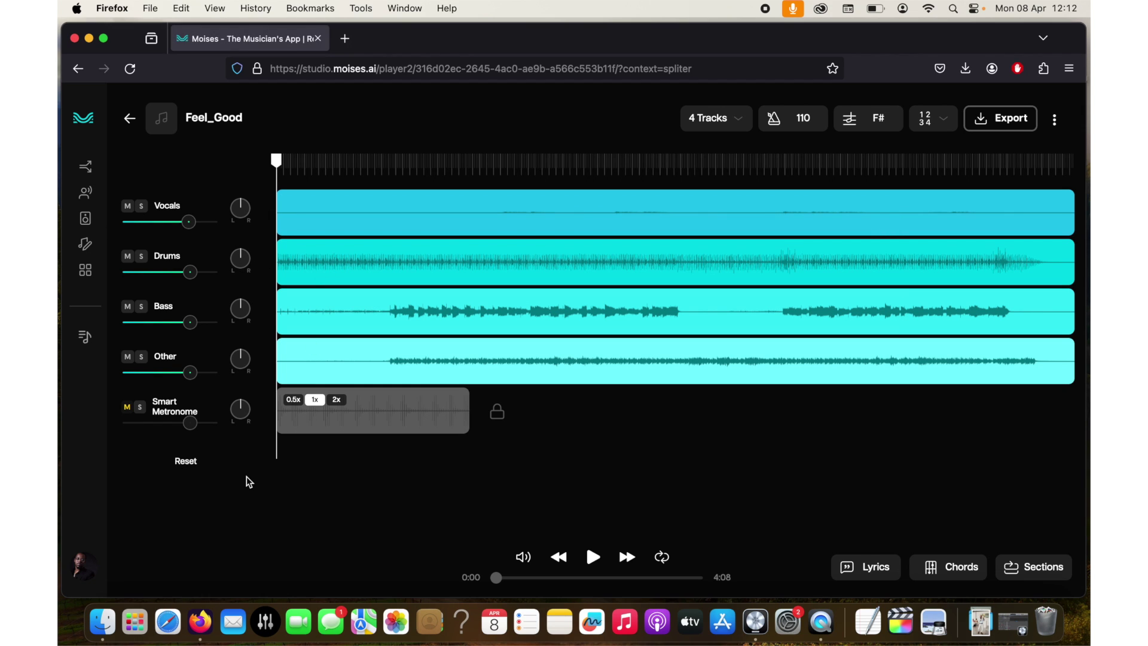
key(space)
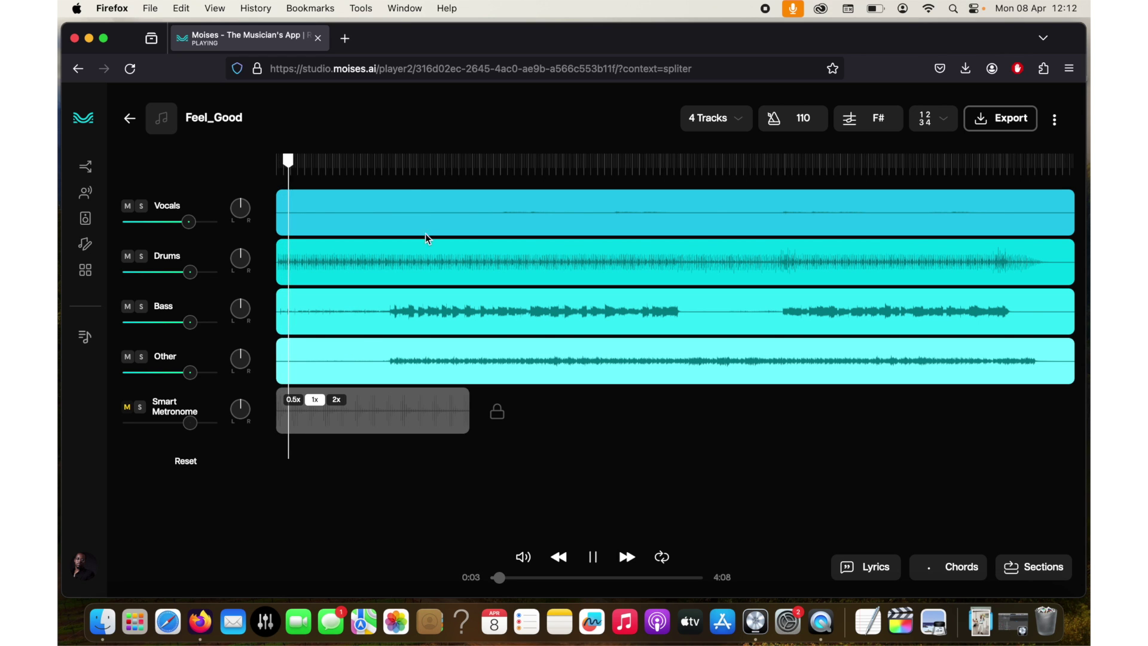
click(395, 173)
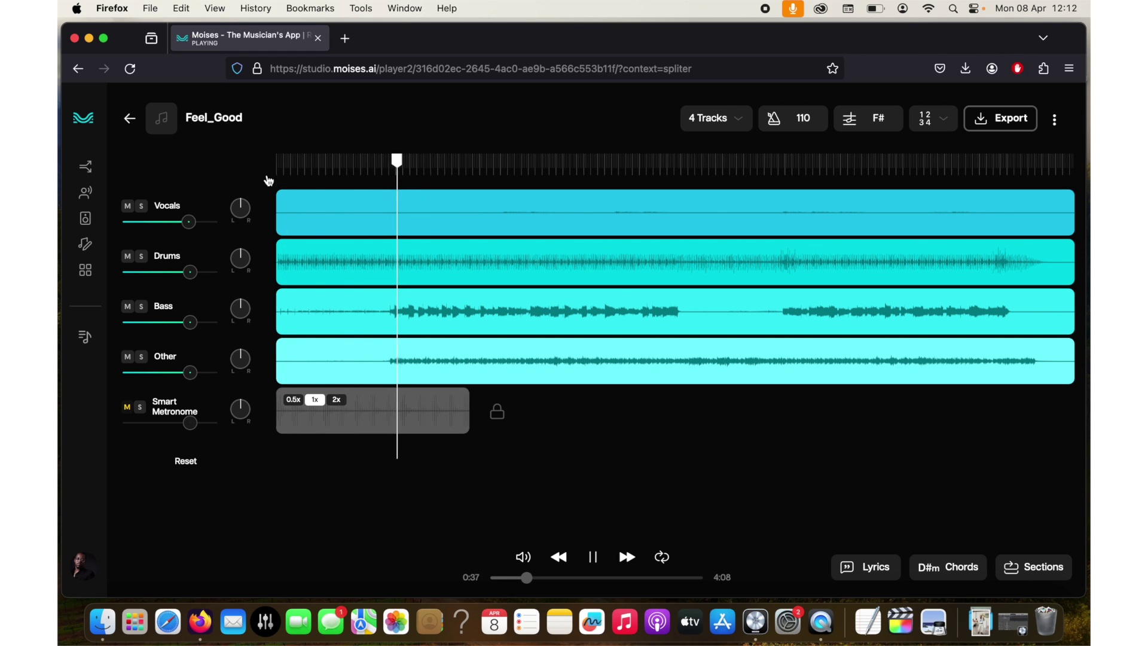
Step: Mute and unmute the Bass, Drums and Vocals stems in turn
click(128, 308)
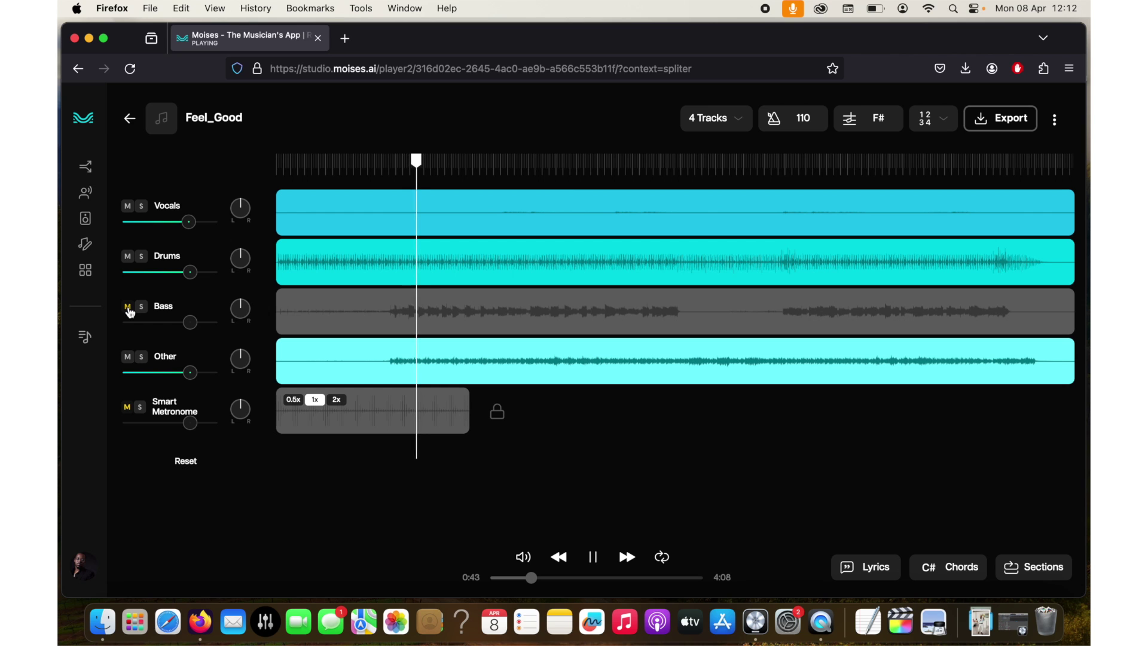
click(128, 308)
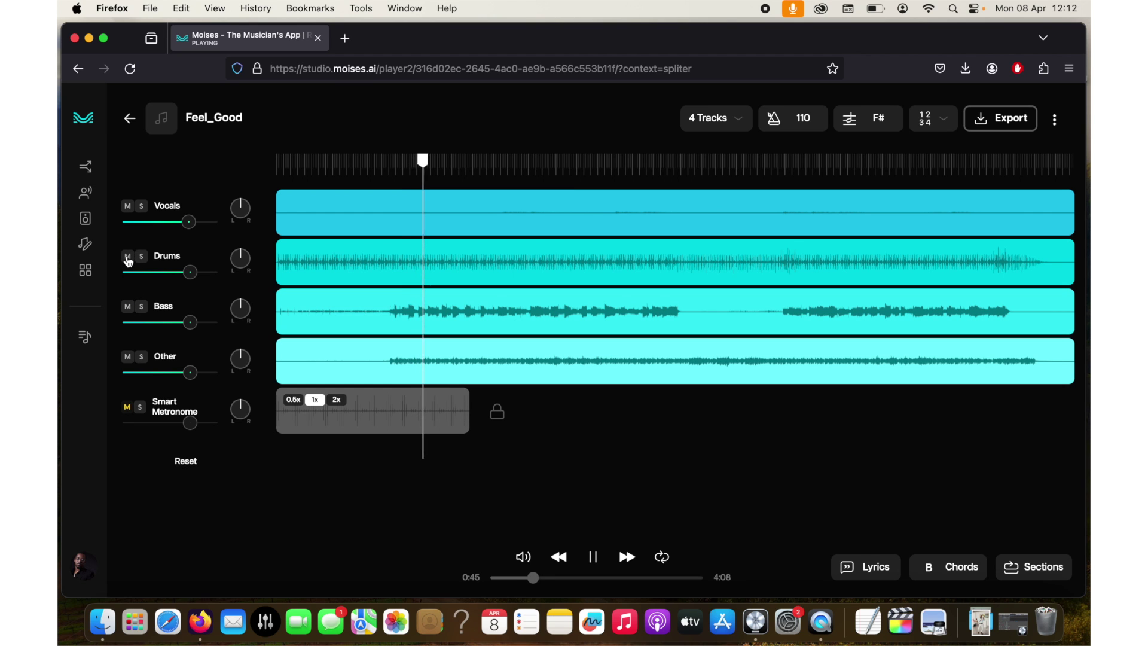
click(128, 258)
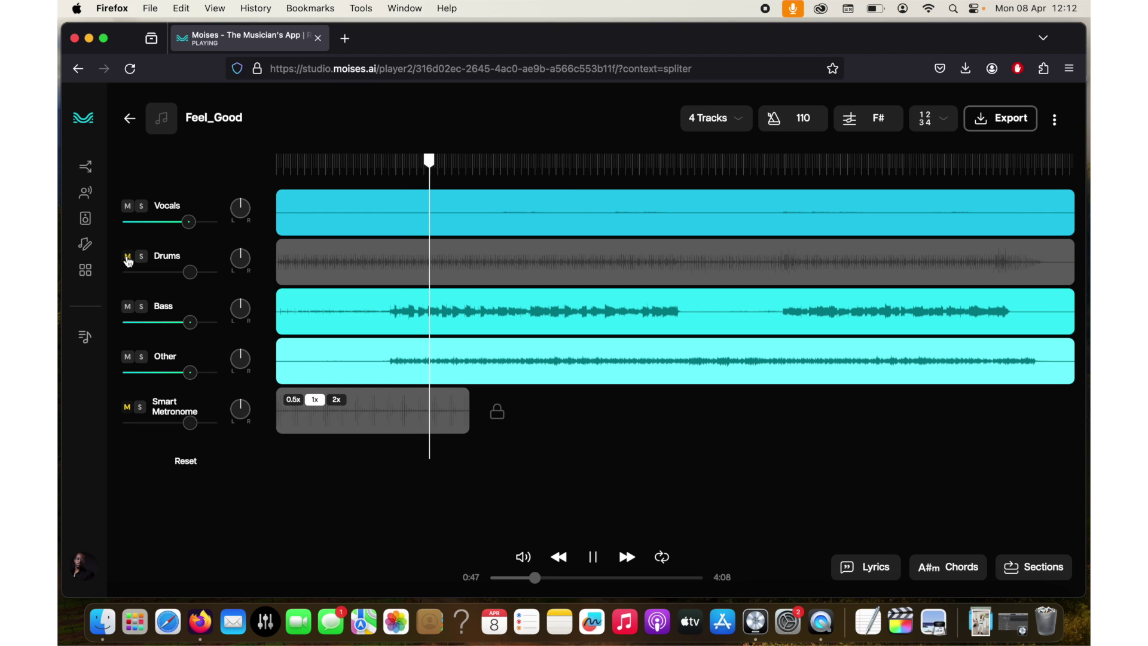
click(128, 258)
click(127, 207)
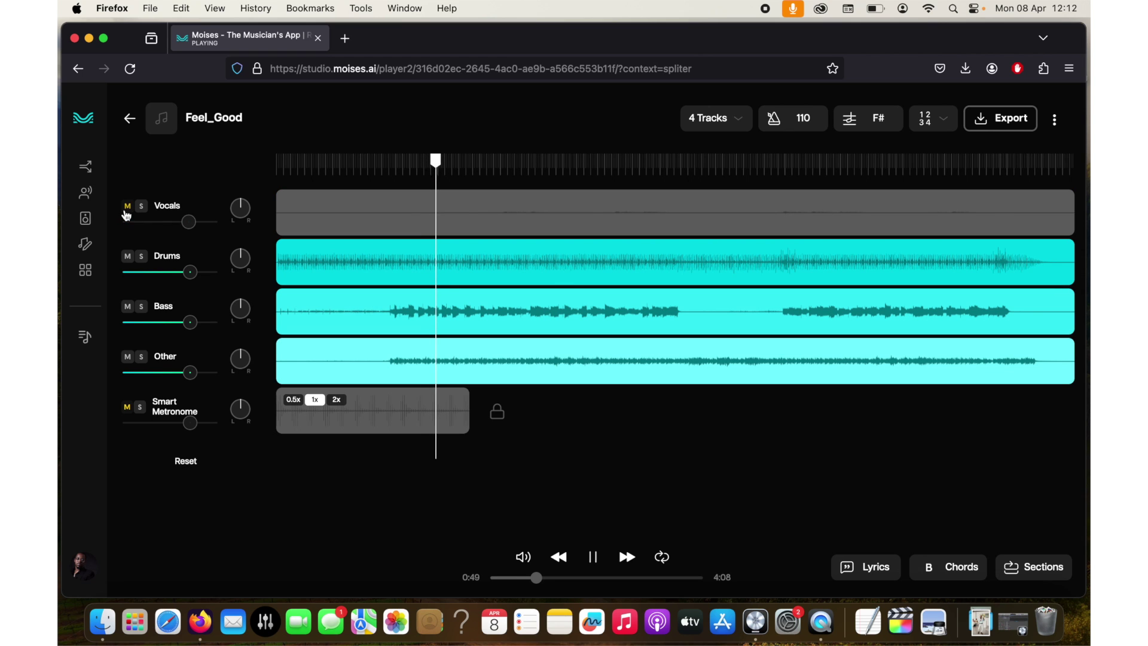
click(127, 207)
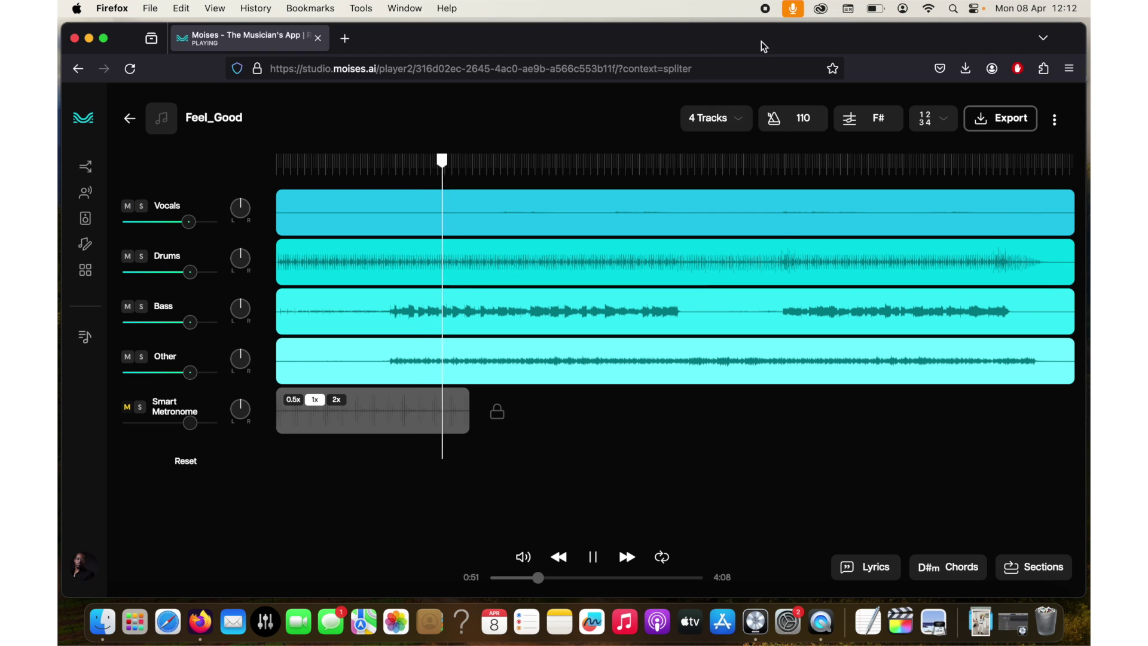
Step: Pause playback and export all Feel_Good stems as MP3 files
key(space)
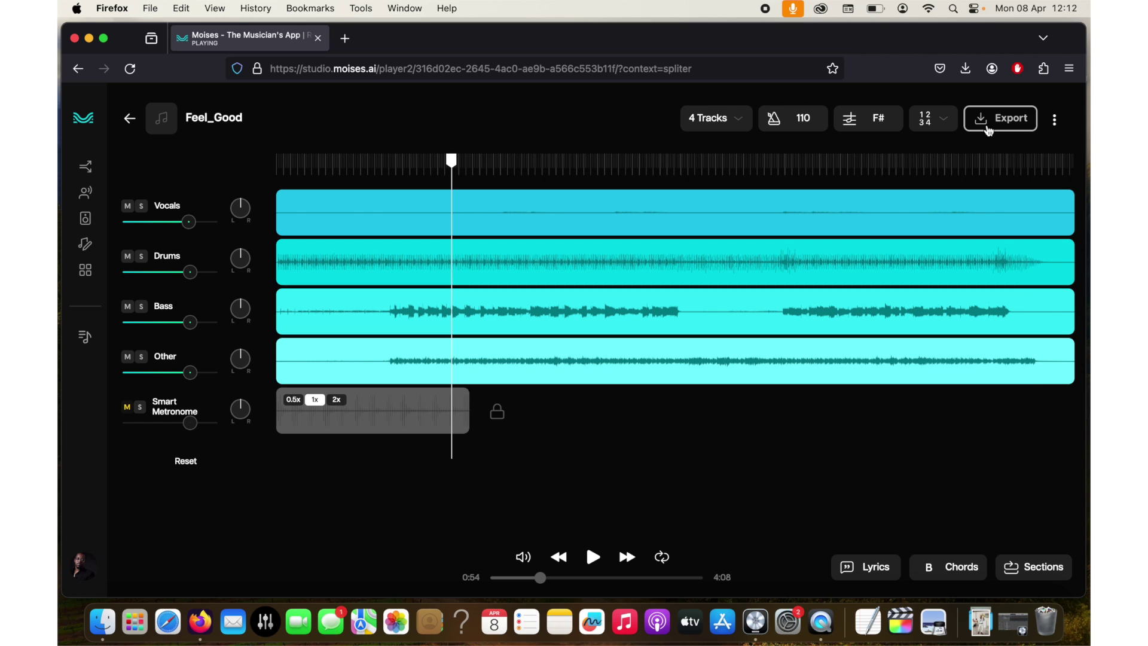
click(990, 122)
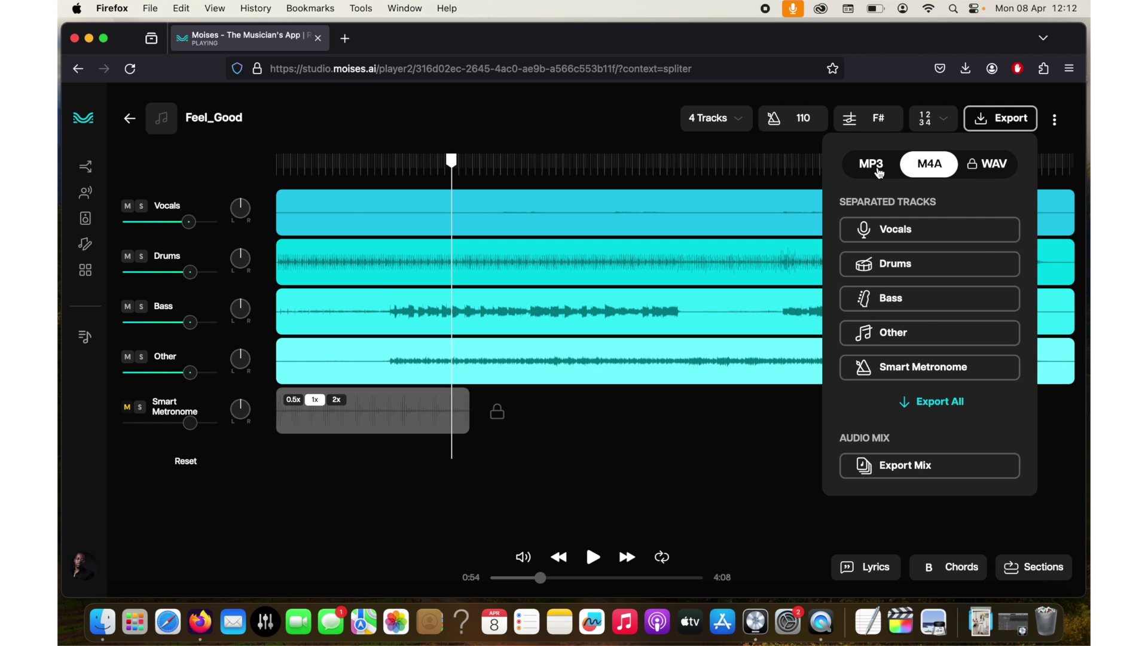
click(871, 167)
click(892, 477)
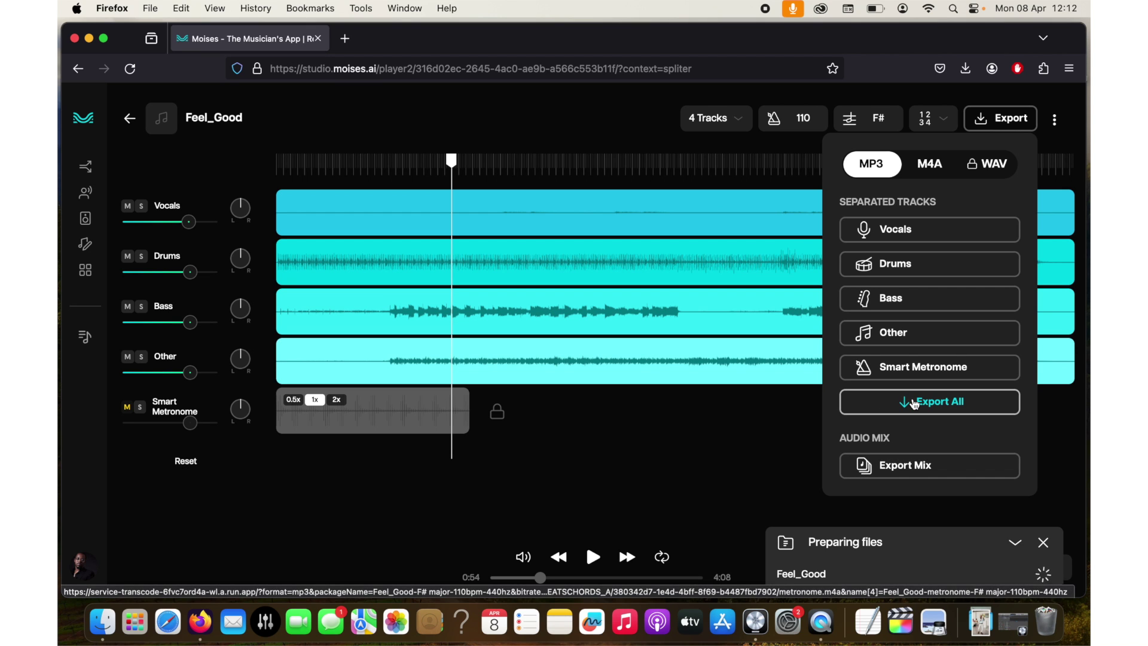
click(913, 402)
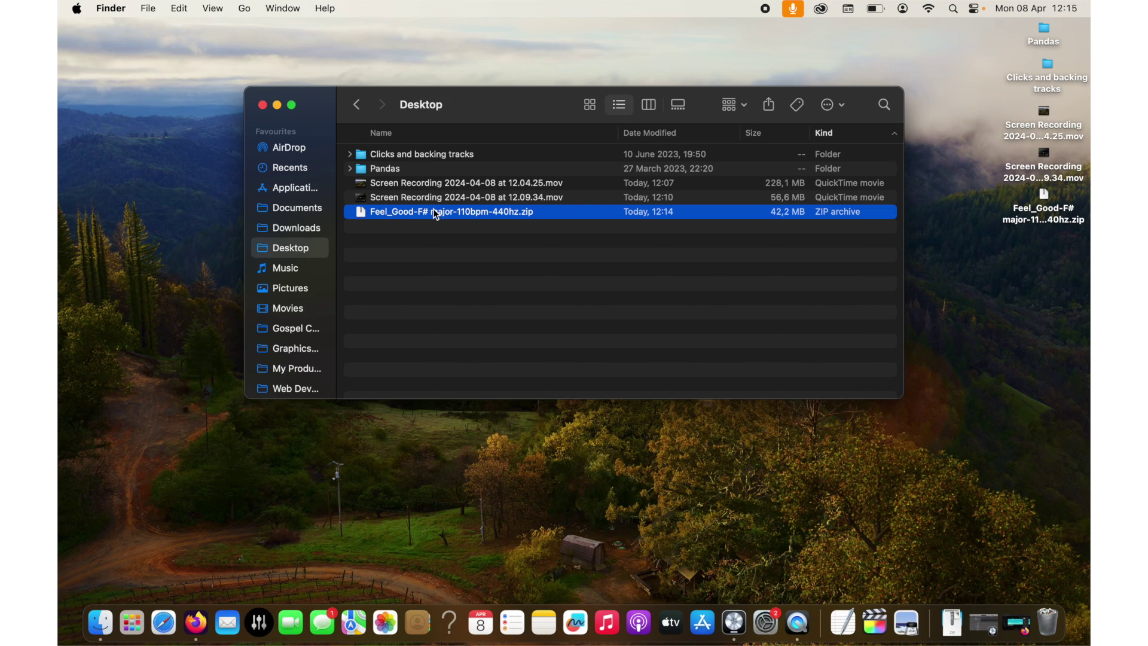
Step: Unzip Feel_Good-F# major-110bpm-440hz.zip on the Desktop and look inside 'Clicks and backing tracks'
double_click(436, 213)
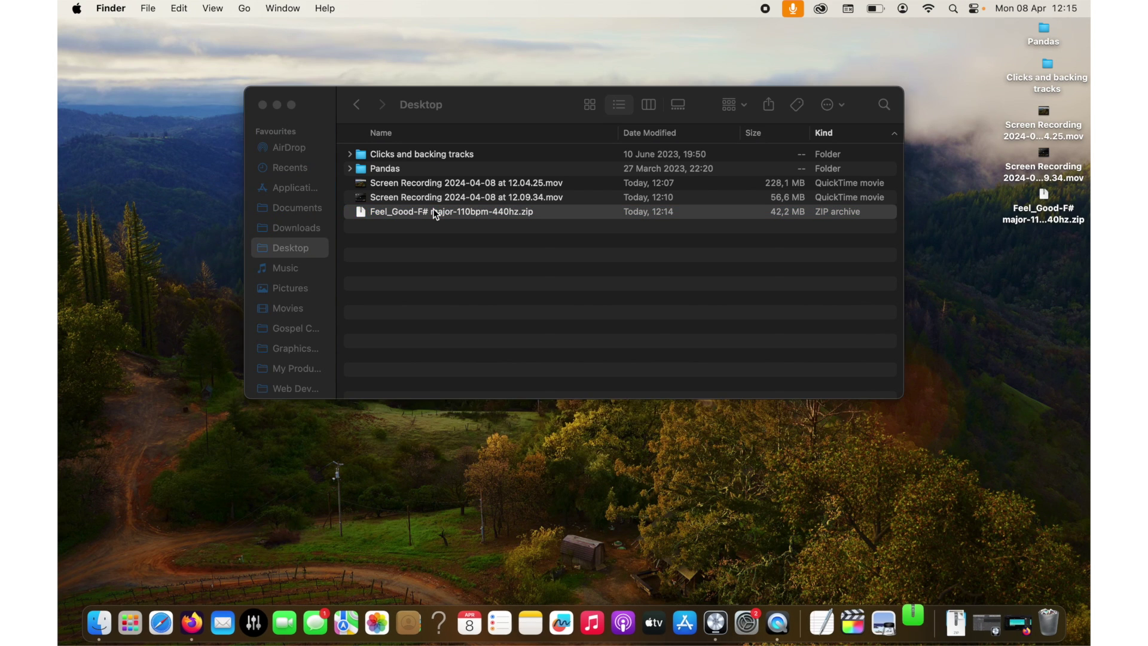
double_click(417, 157)
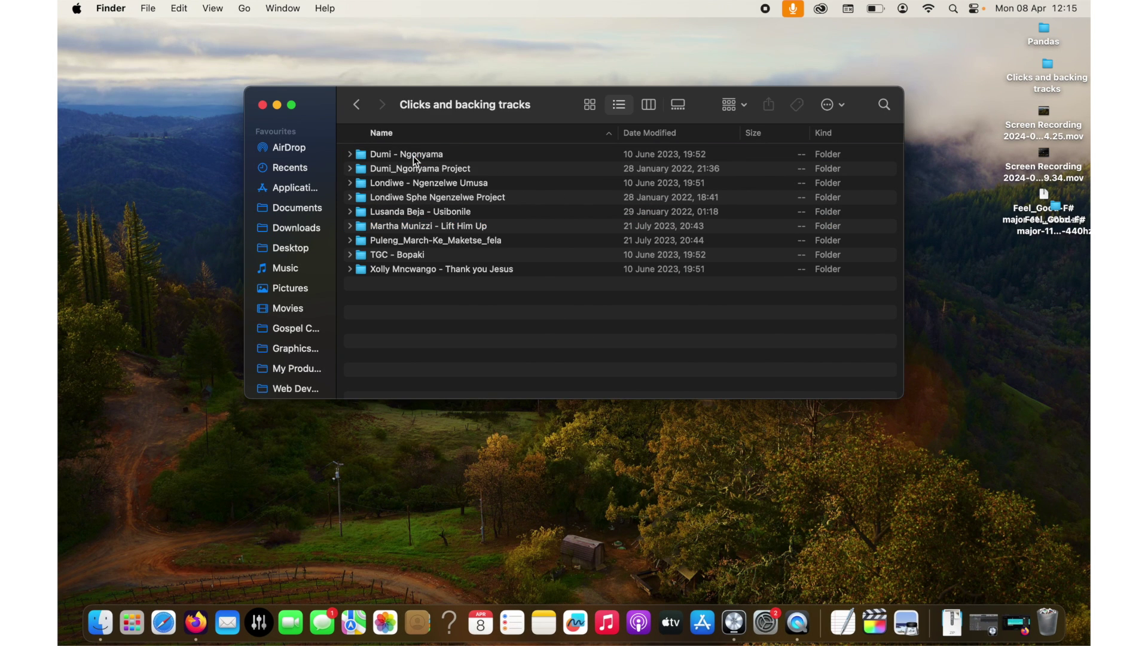
click(357, 104)
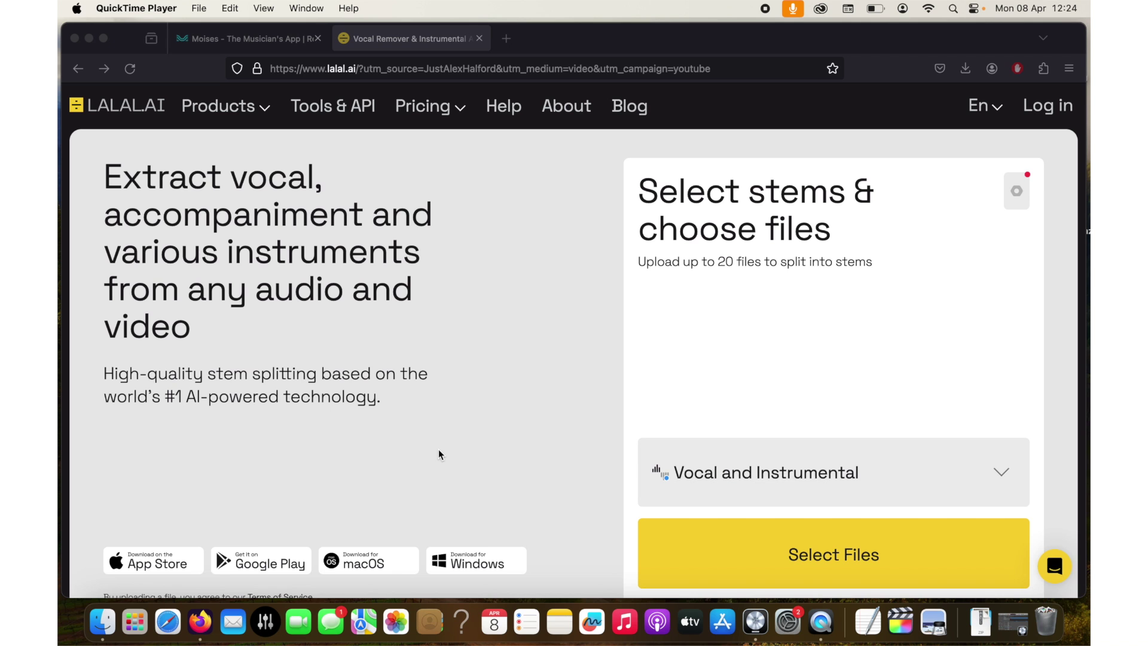
Step: Scroll through the LALAL.AI stem-splitter upload page to review it
scroll(874, 448, down, 2)
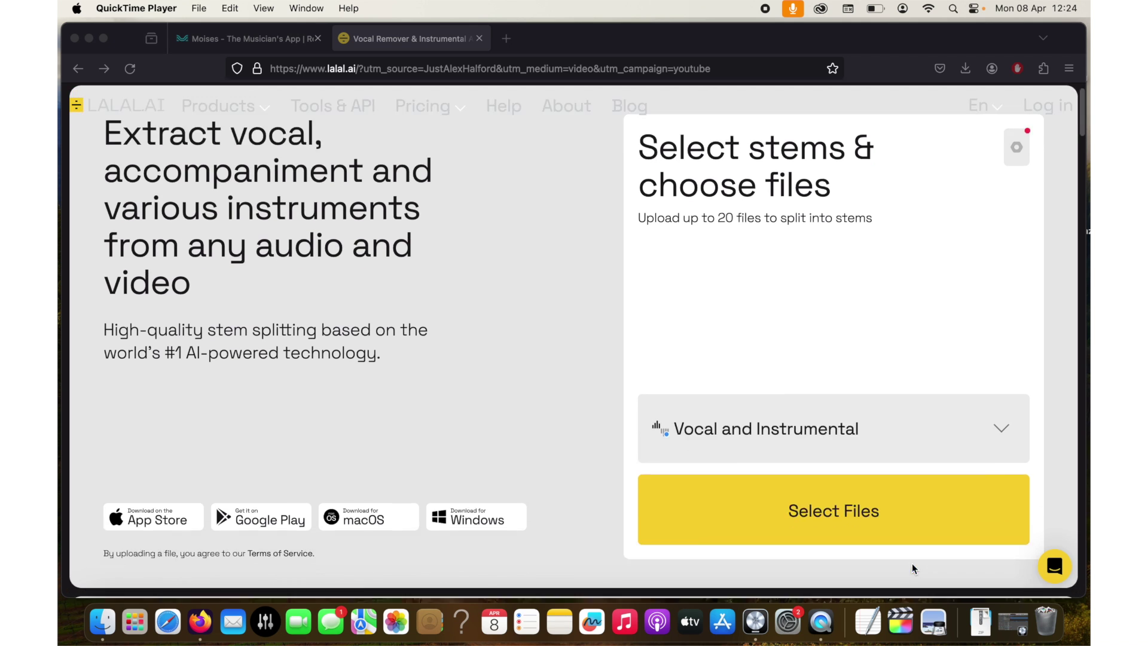
scroll(942, 389, up, 2)
scroll(937, 344, down, 2)
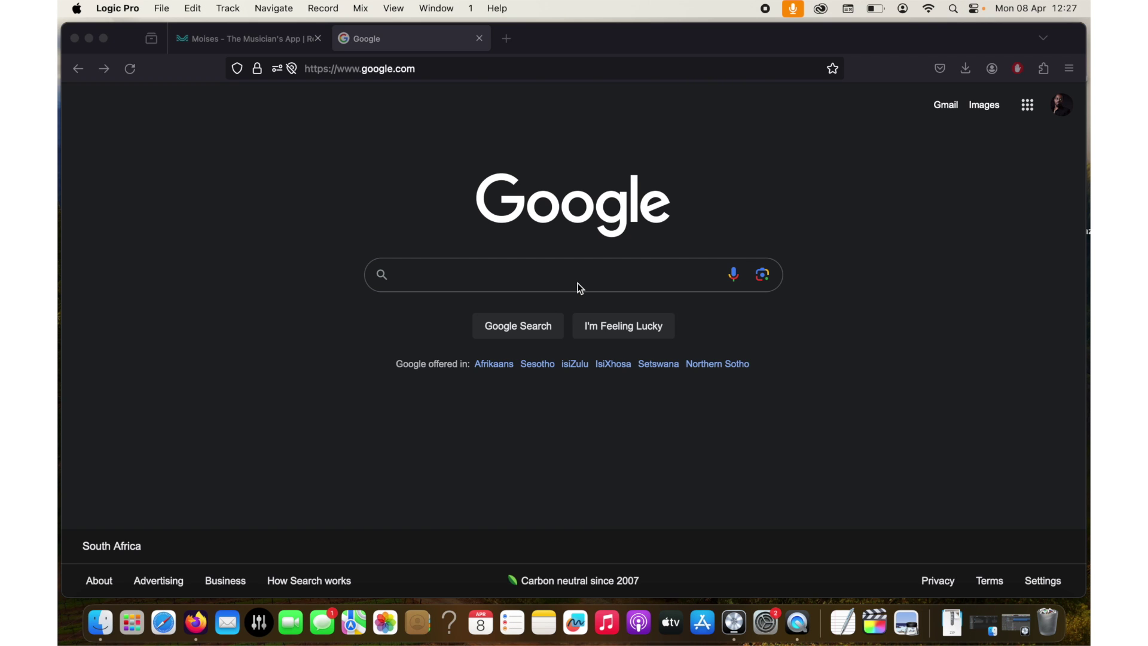
Step: Search Google for 'stemroller'
click(543, 272)
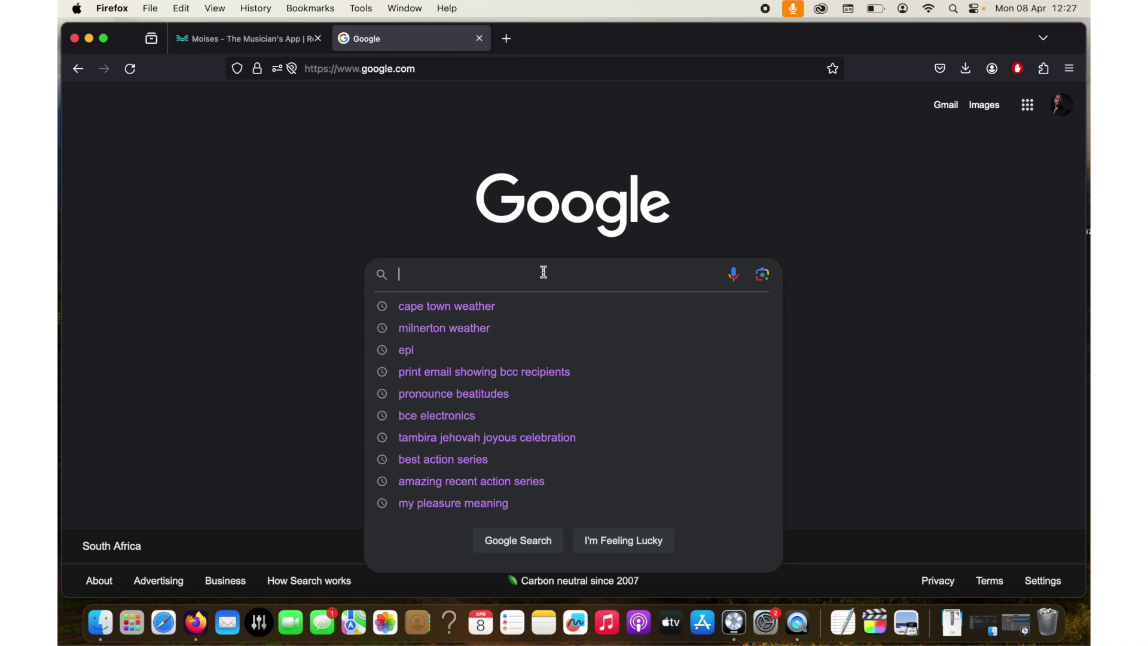
text(stemro)
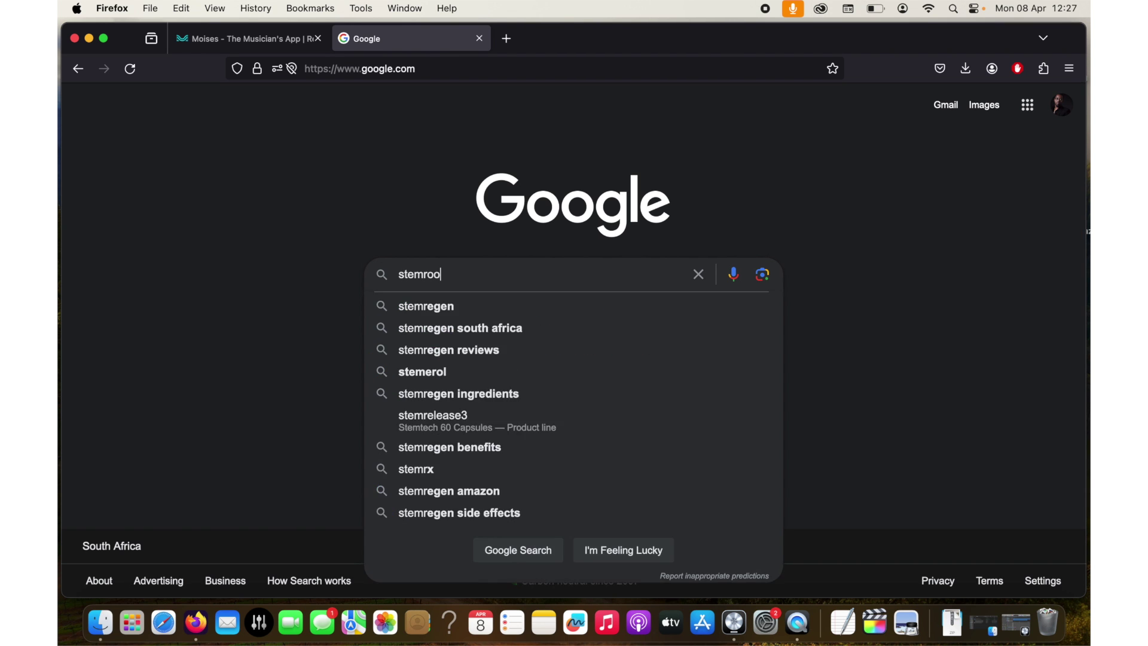
text(ller)
key(Return)
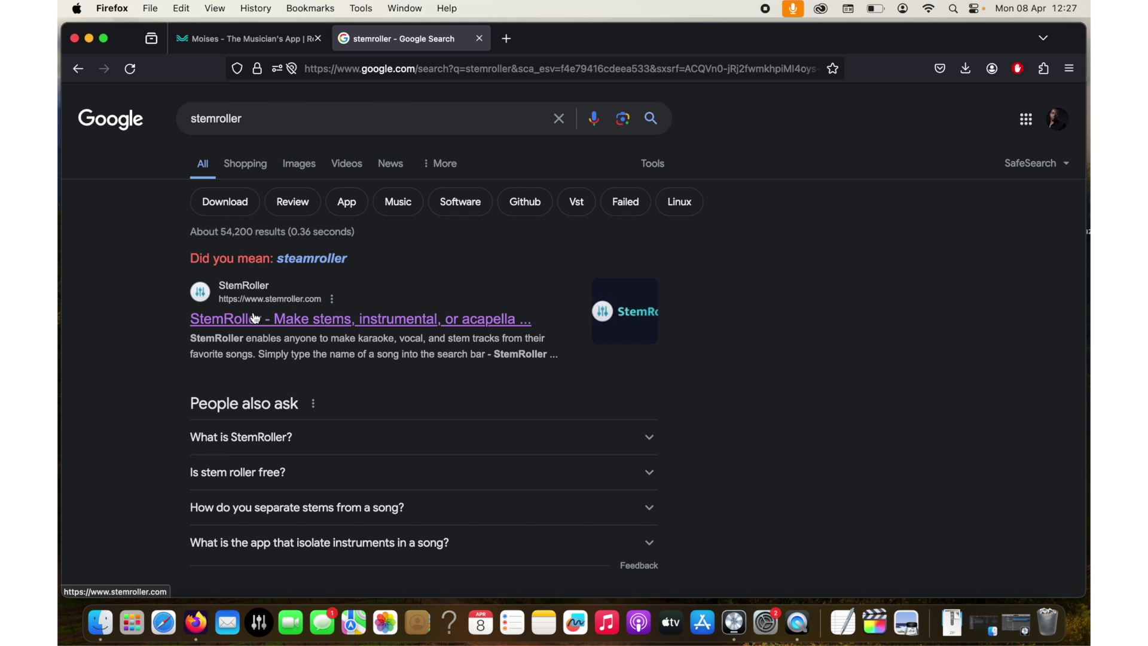
Step: Open the StemRoller site from the results and scroll through its description
click(287, 318)
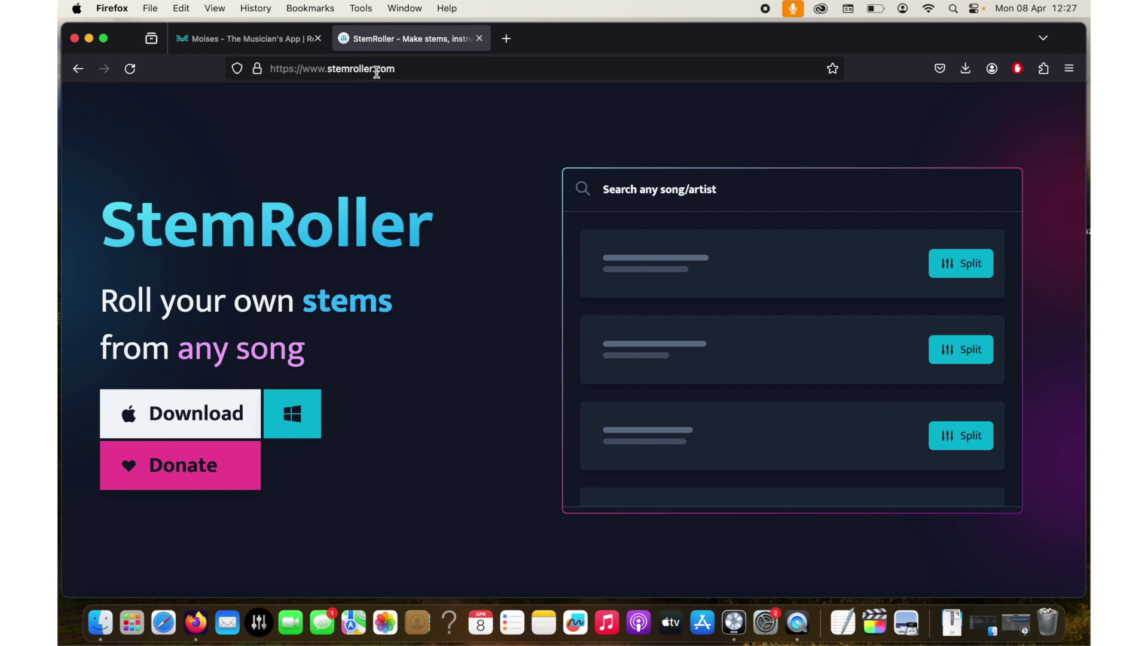
scroll(389, 520, down, 2)
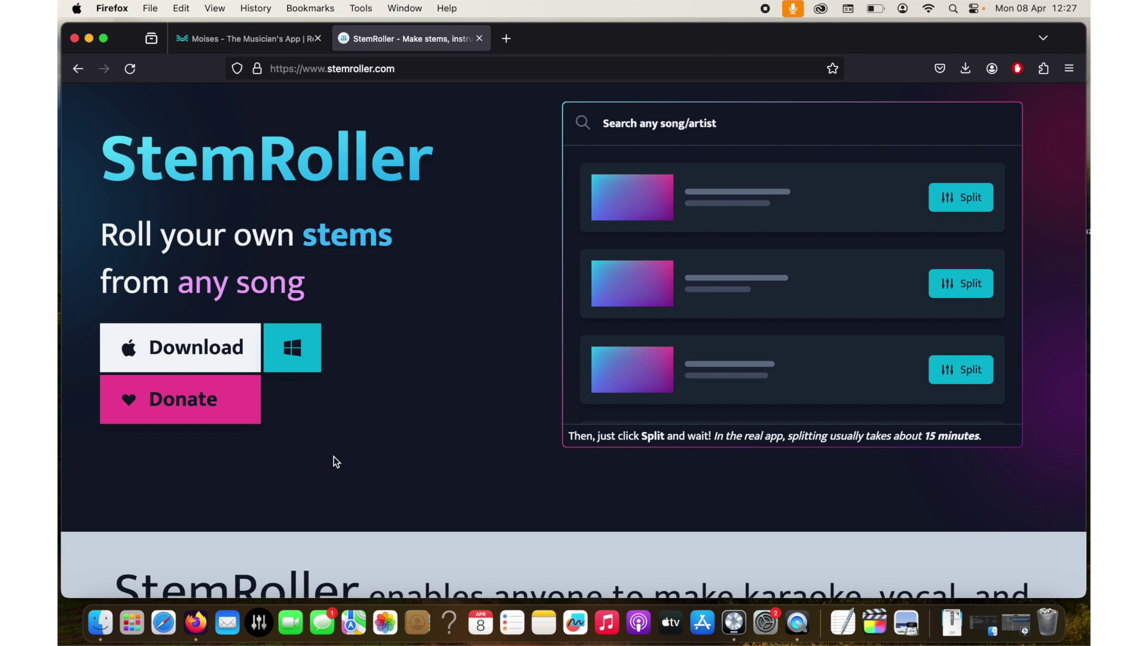
scroll(334, 457, down, 6)
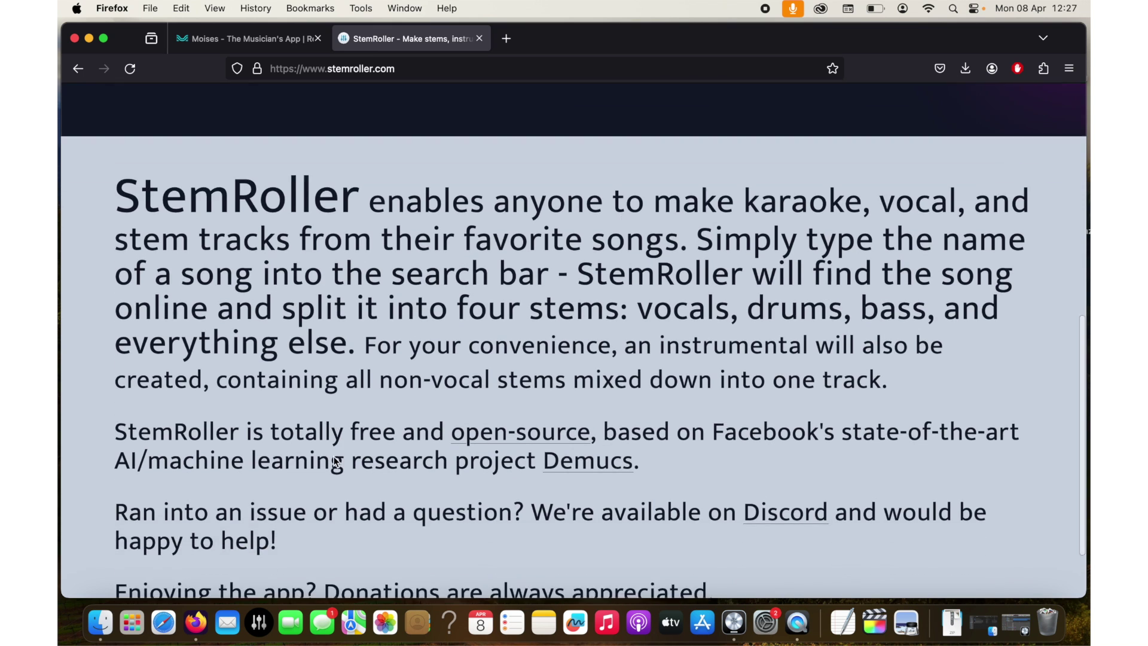
scroll(336, 462, down, 2)
scroll(335, 448, up, 8)
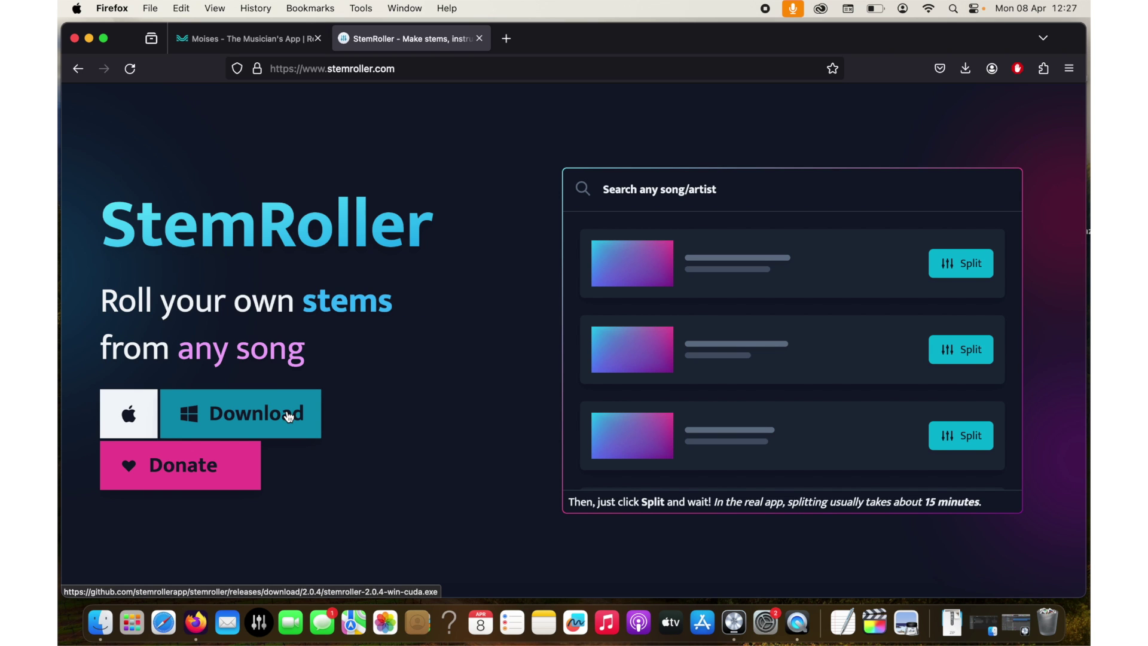
Step: Start the macOS download of stemroller-2.0.4-mac.zip, then cancel it and dismiss the tip
click(140, 415)
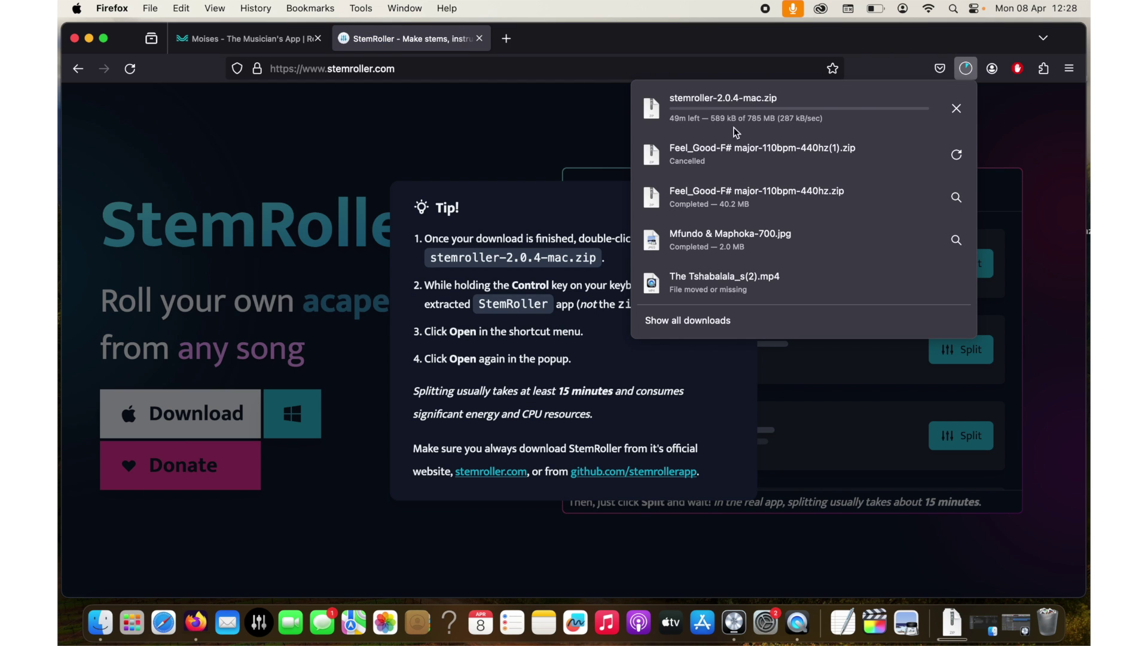
click(956, 108)
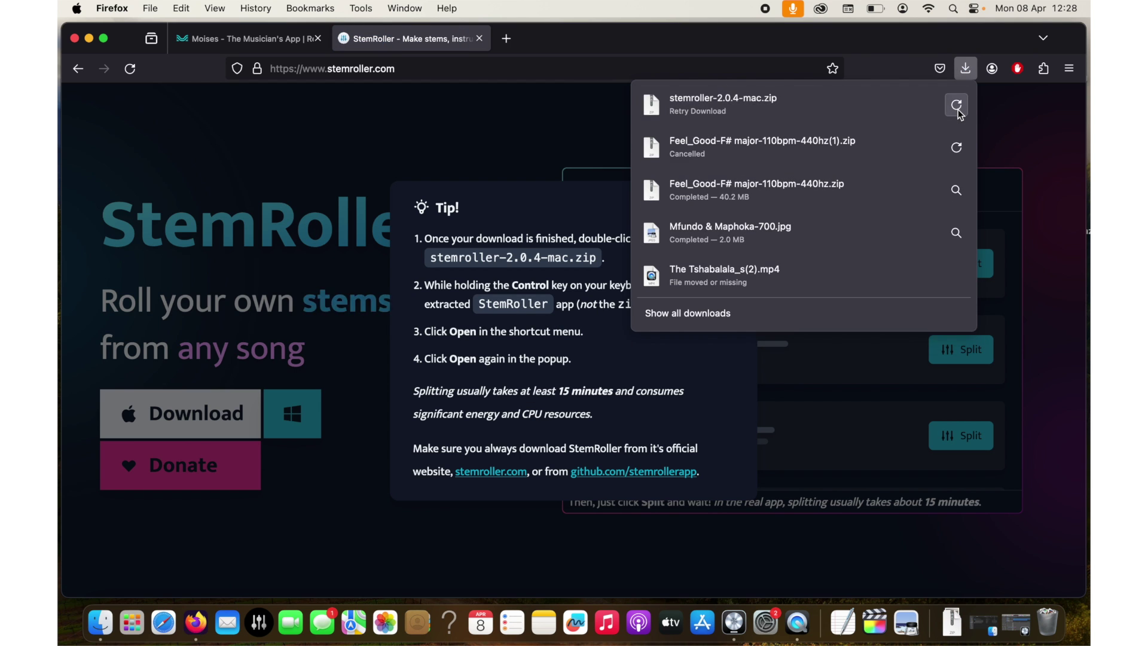
click(498, 165)
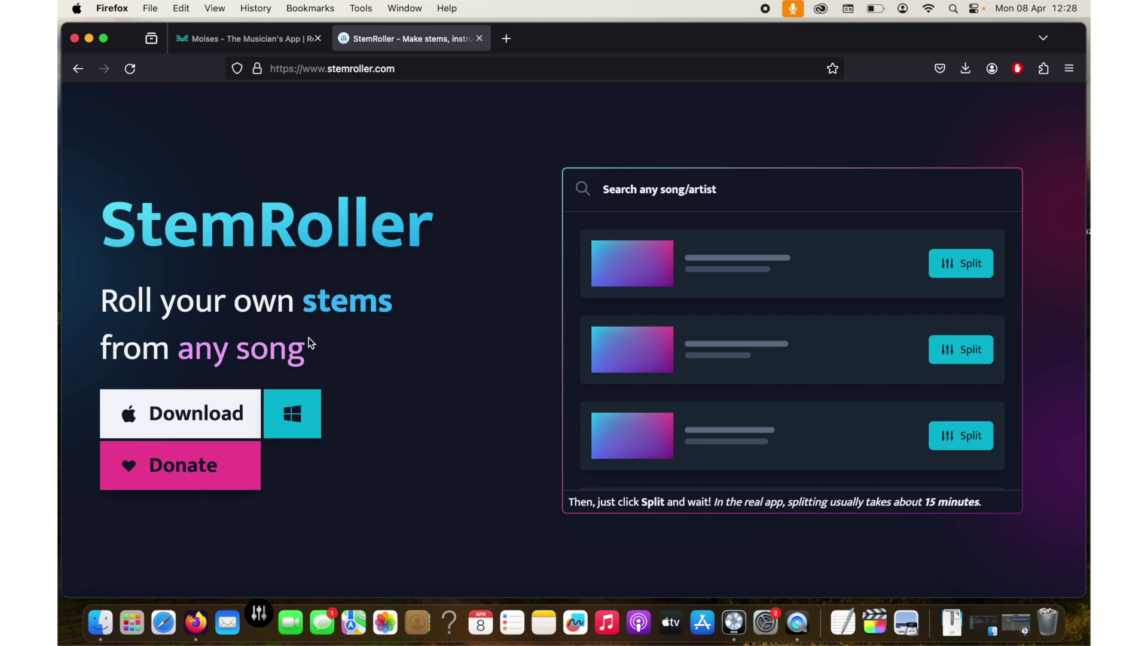
Step: Drop Feel_Good.mp3 from Mix-Alright-Ver onto StemRoller to split it into stems
click(103, 623)
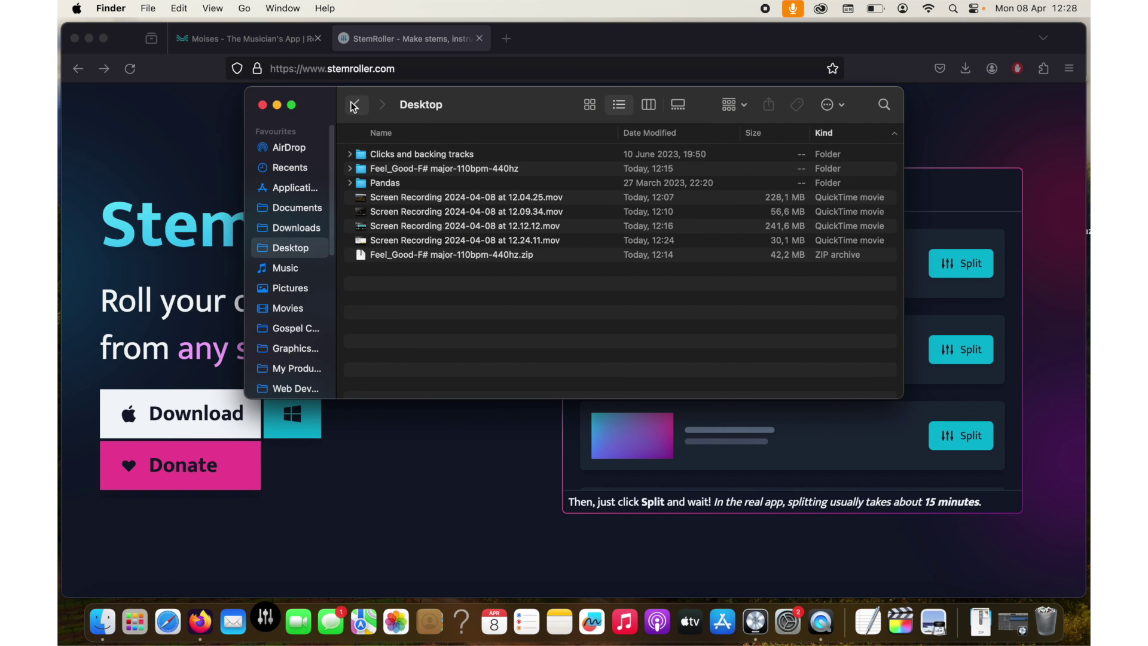
click(354, 106)
click(354, 105)
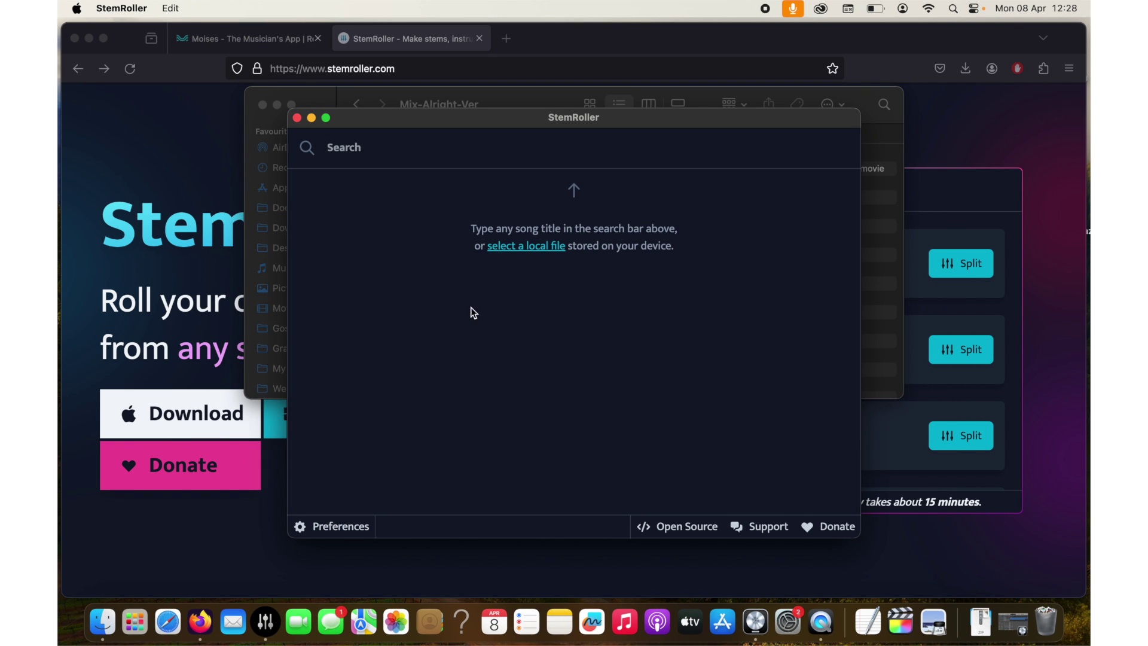
drag(432, 91, 726, 318)
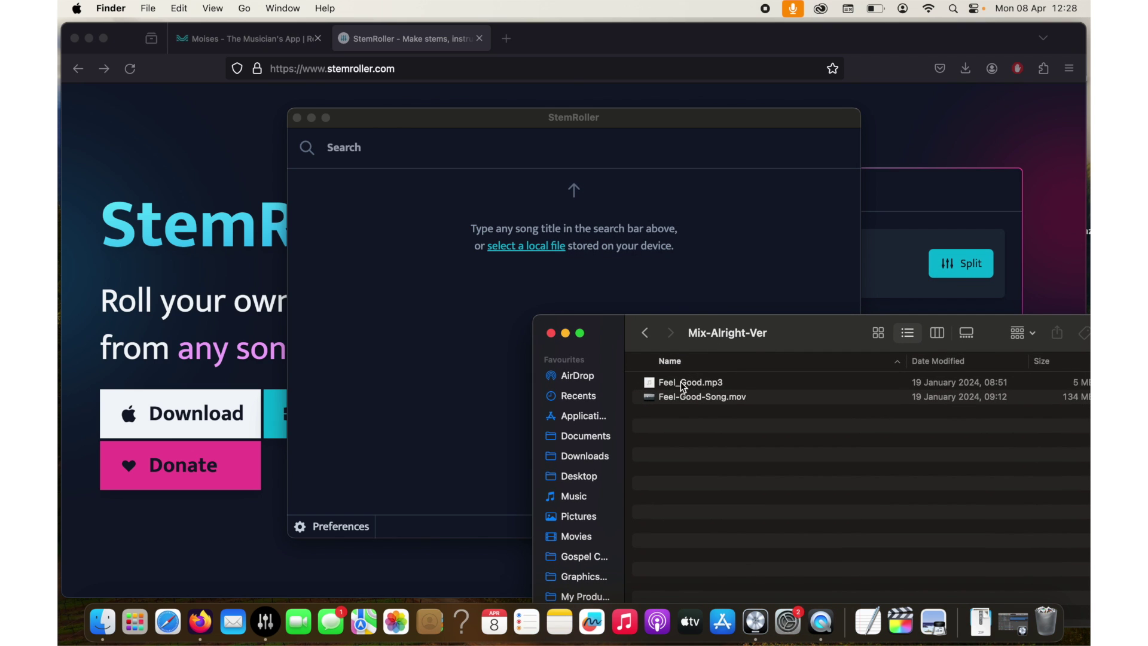
drag(706, 382, 550, 244)
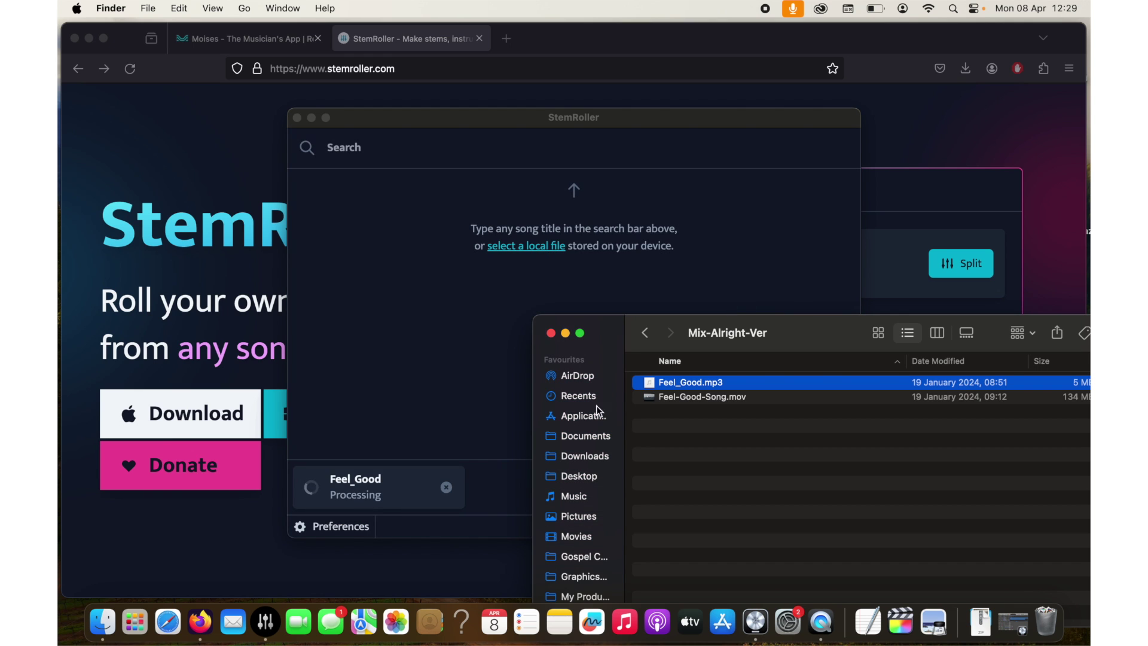
click(565, 332)
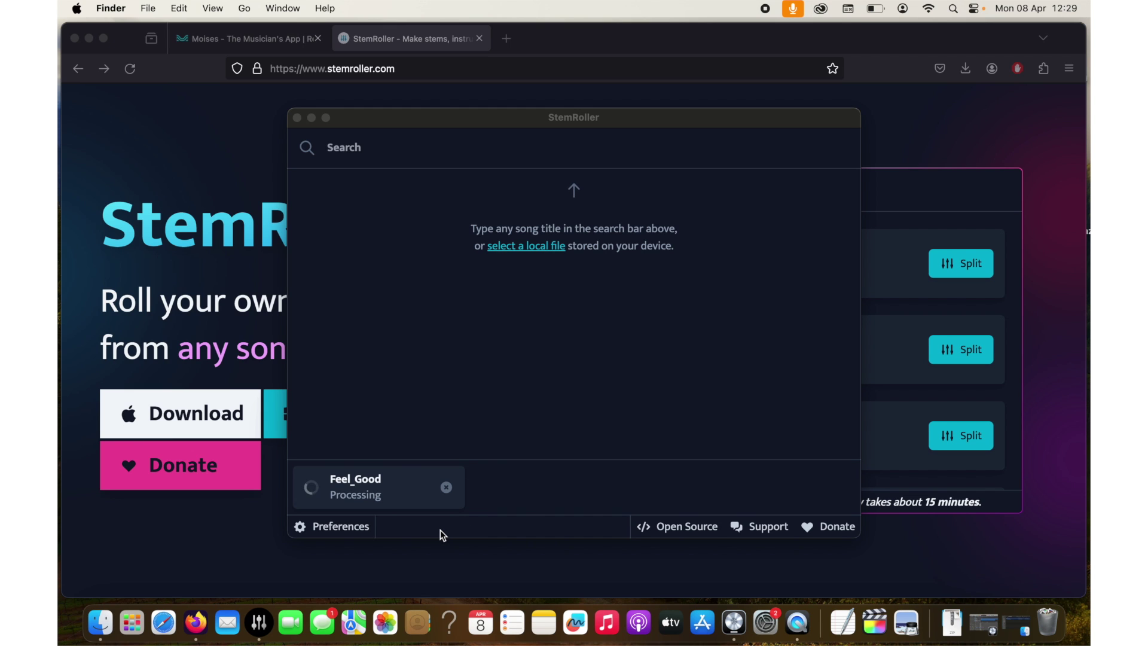
Step: Check the stems output path in StemRoller's Preferences
click(343, 528)
click(344, 529)
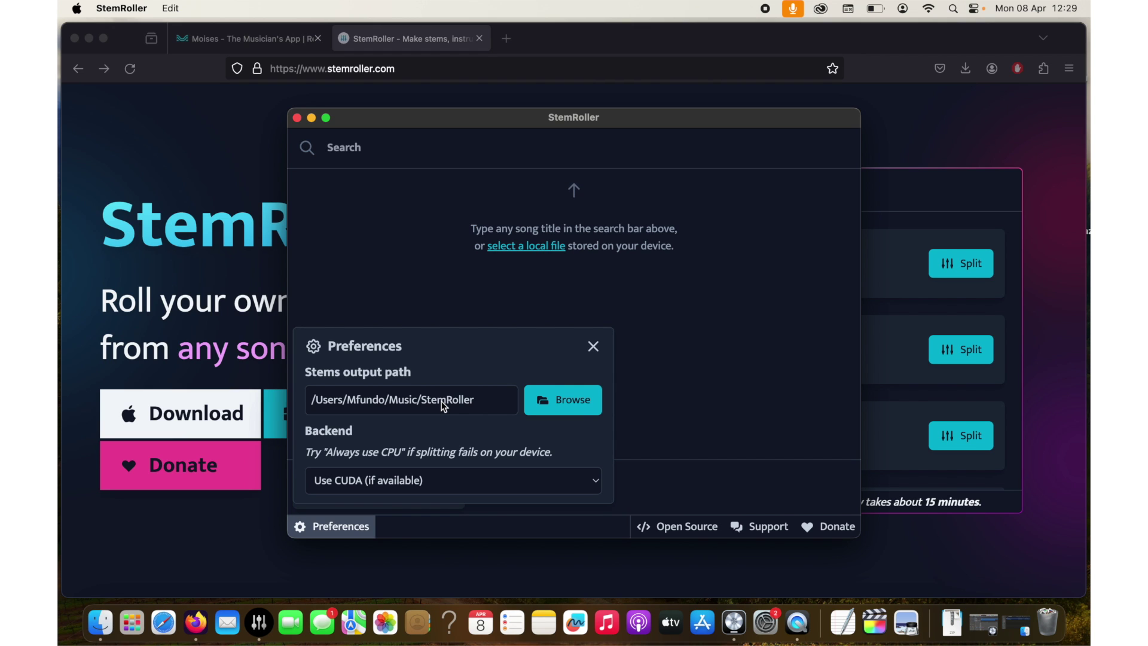
click(593, 346)
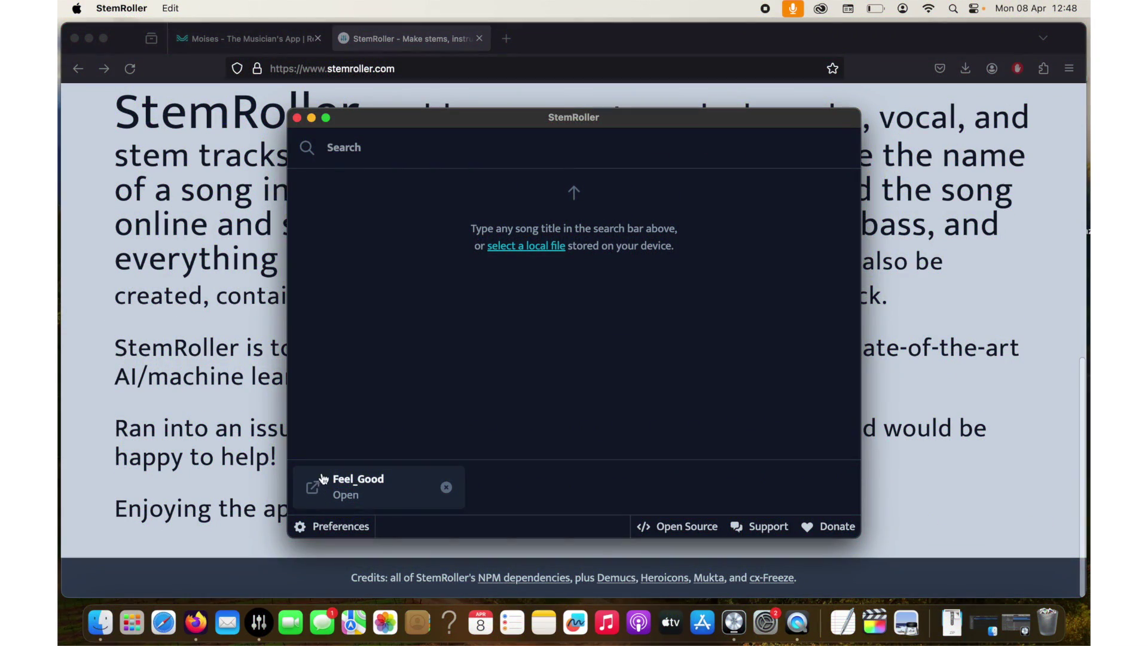
Step: Open the Feel_Good-0304eb7d2fac7162 output folder in Finder and inspect the five stem WAVs, selecting vocals.wav and instrumental.wav
click(322, 479)
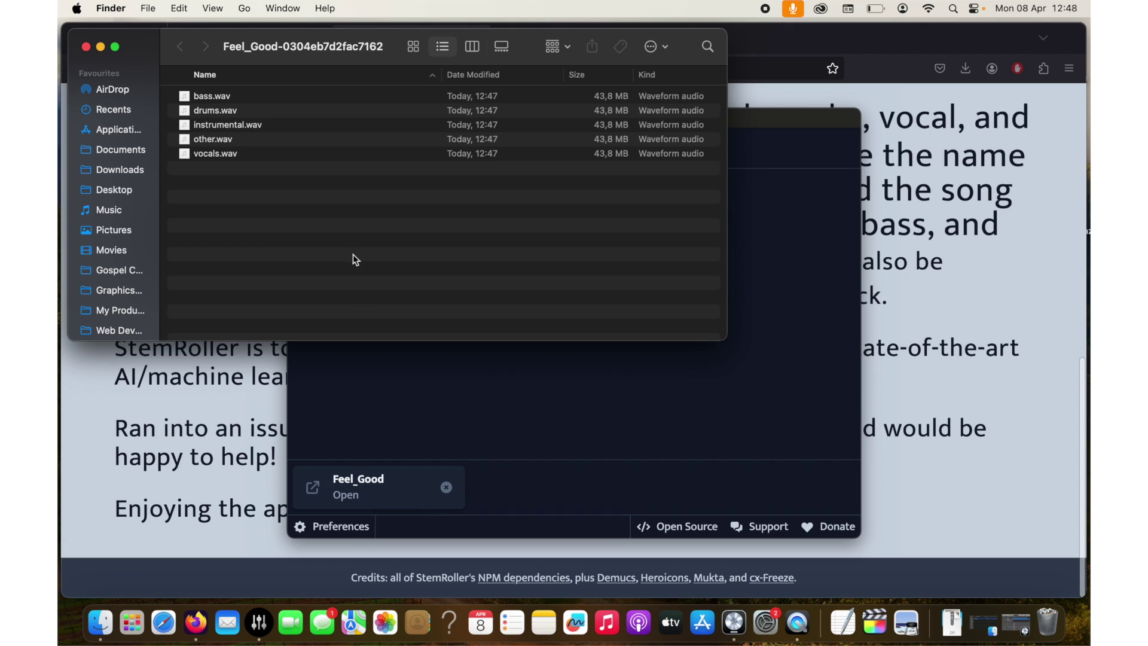
drag(291, 205, 273, 99)
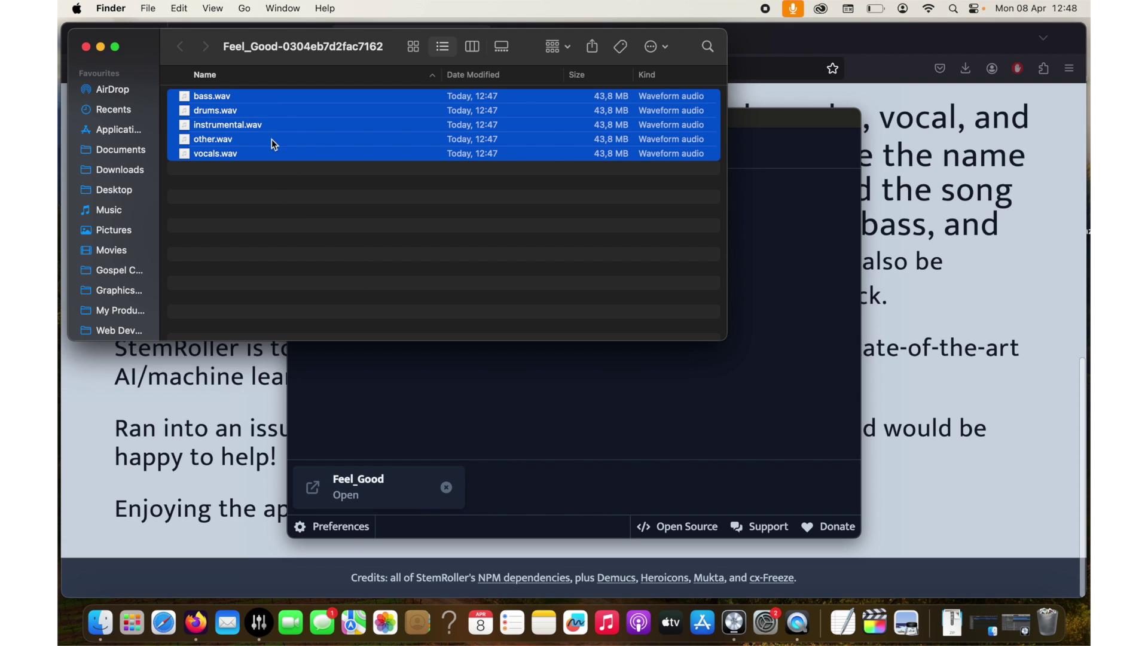
click(271, 176)
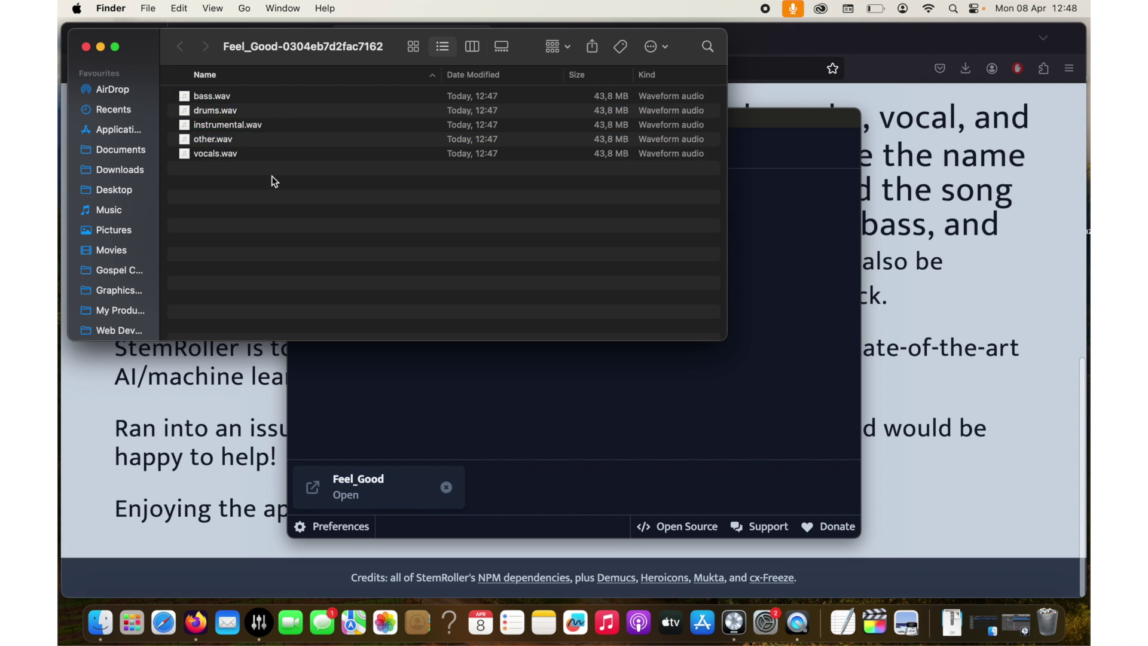
click(238, 151)
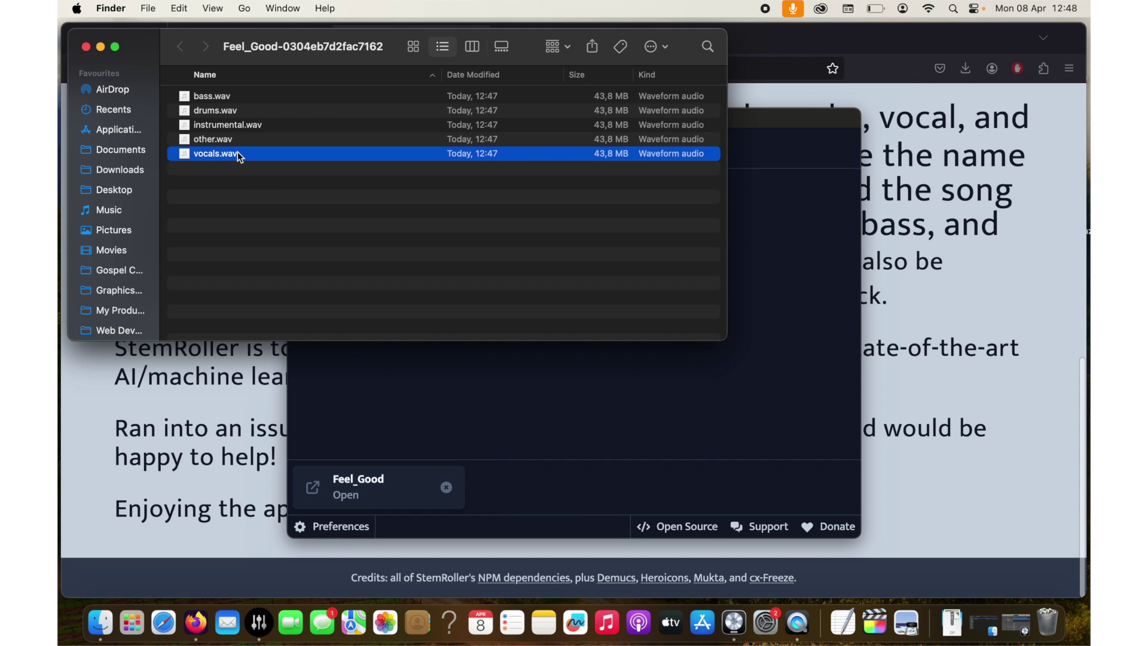
click(219, 124)
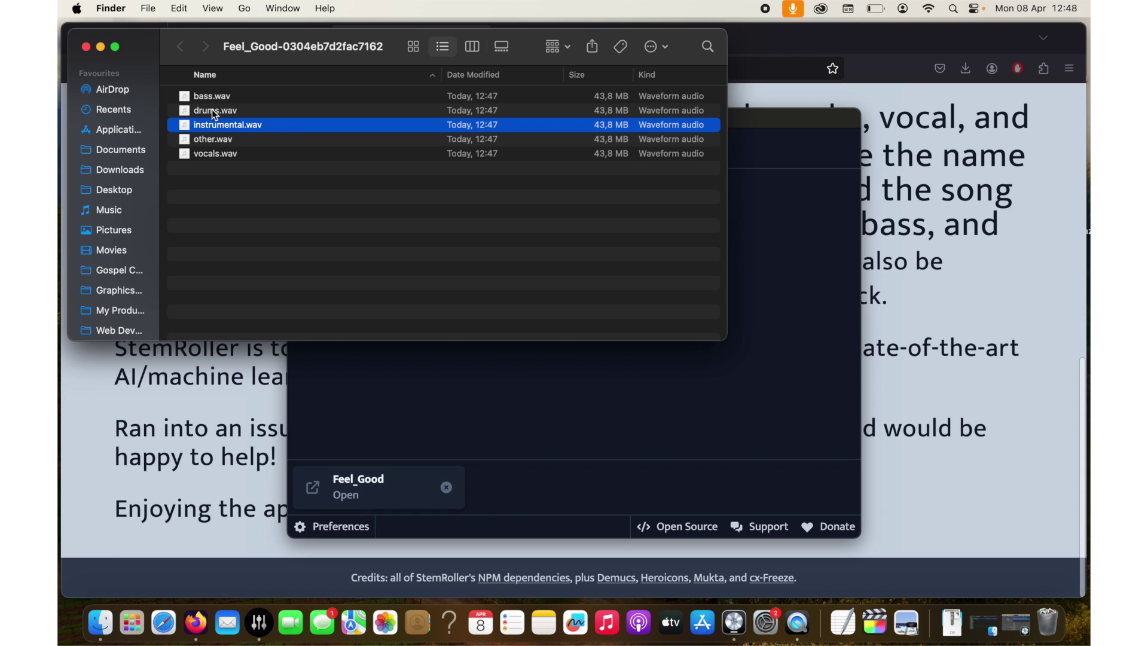